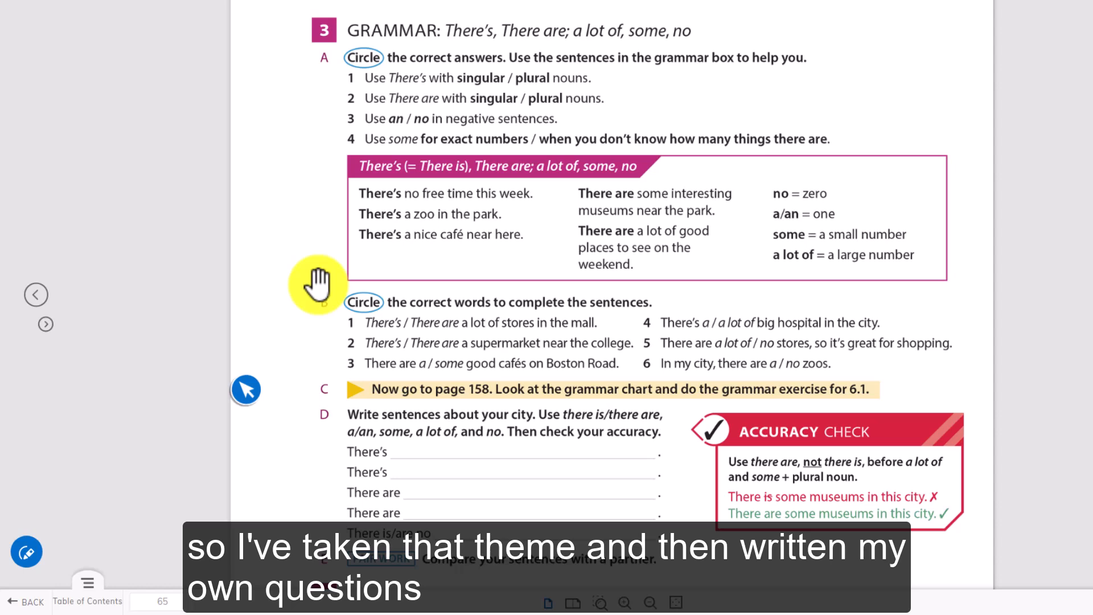
Bring up the questions.txt notes beside the textbook page and select all of the prepared question text
left_click(614, 614)
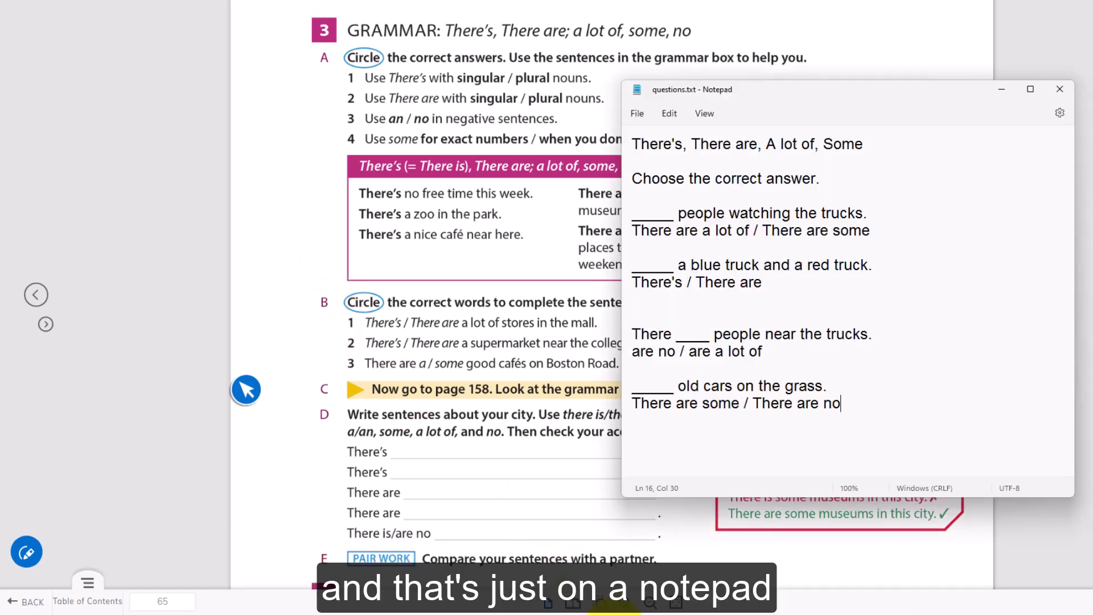
left_click_drag(856, 88, 891, 89)
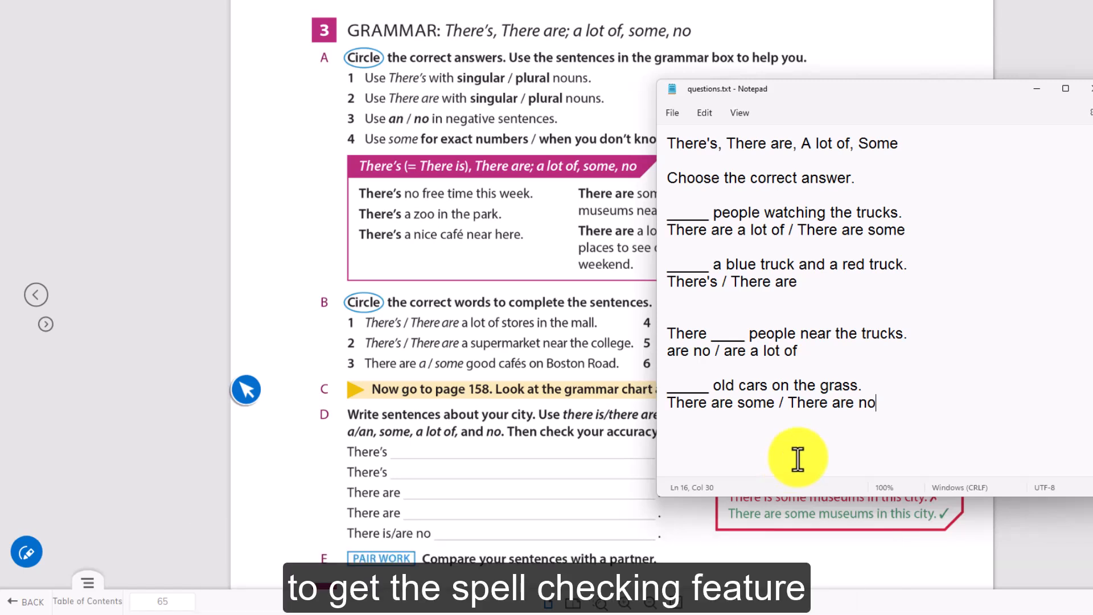
left_click_drag(903, 408, 654, 136)
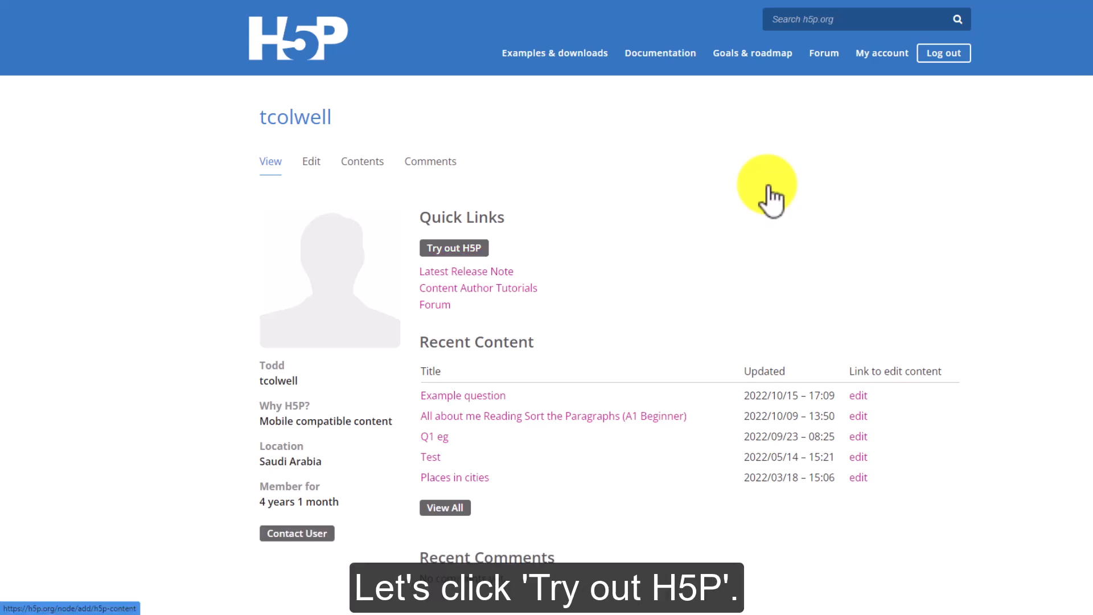
Start new H5P content with the Quiz (Question Set) content type
scroll(767, 186, "down", 3)
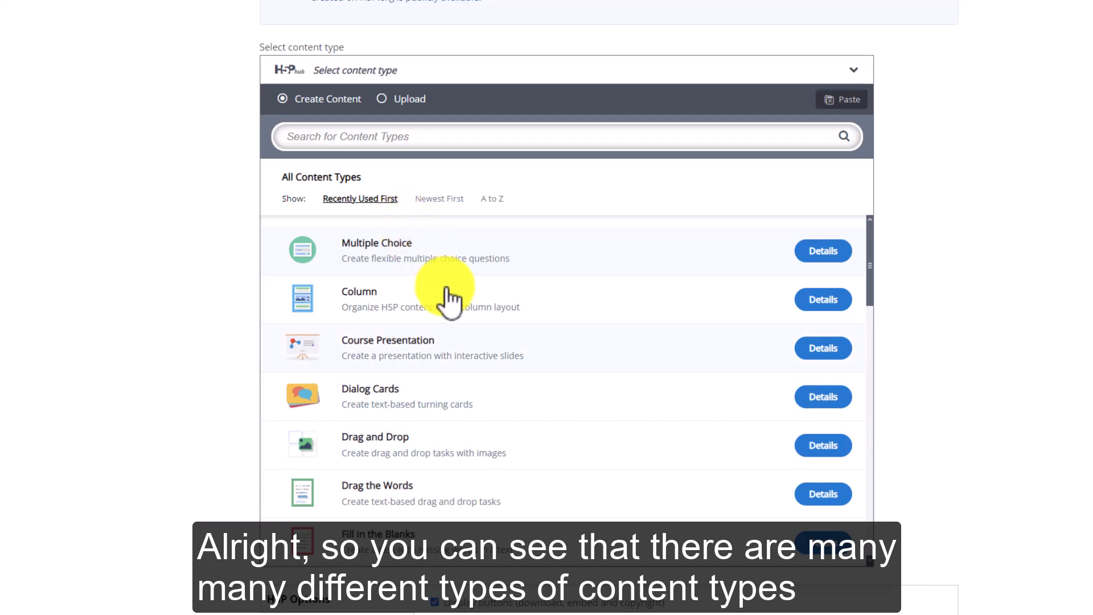
scroll(505, 390, "down", 5)
scroll(508, 393, "down", 2)
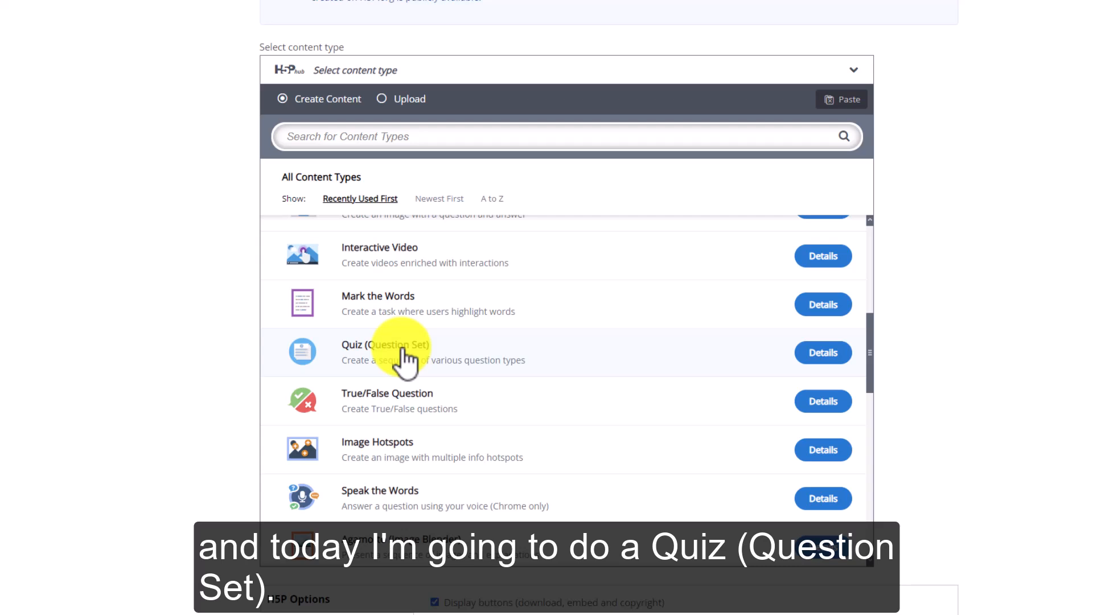
left_click(575, 360)
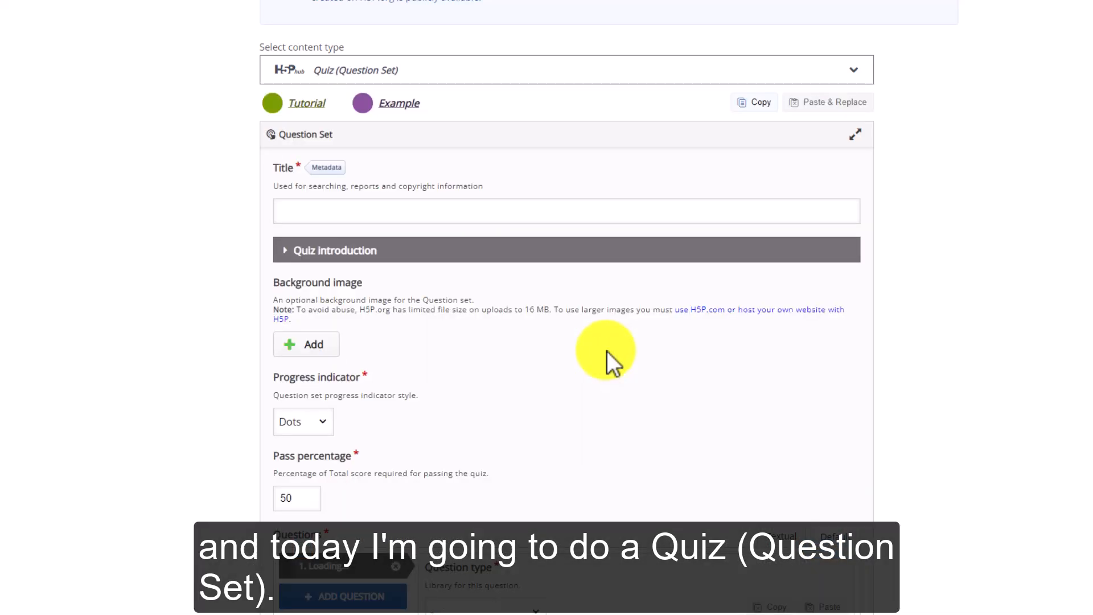
Copy the heading "There's, There are, A lot of, Some" from questions.txt into the quiz title
key("alt+Tab")
left_click_drag(1000, 138, 545, 120)
key("ctrl+c")
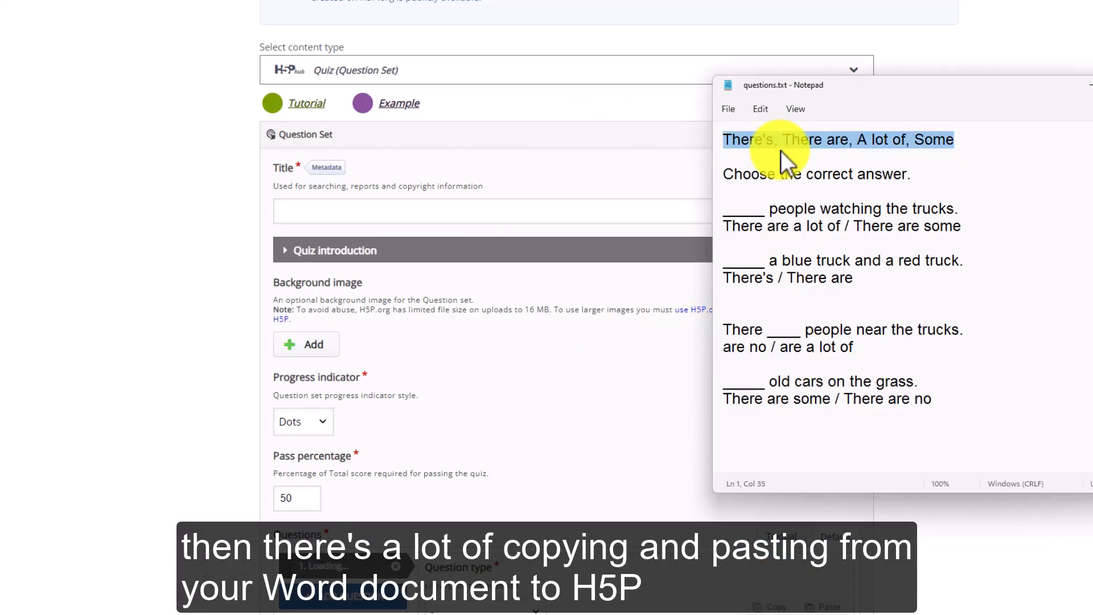
left_click(650, 139)
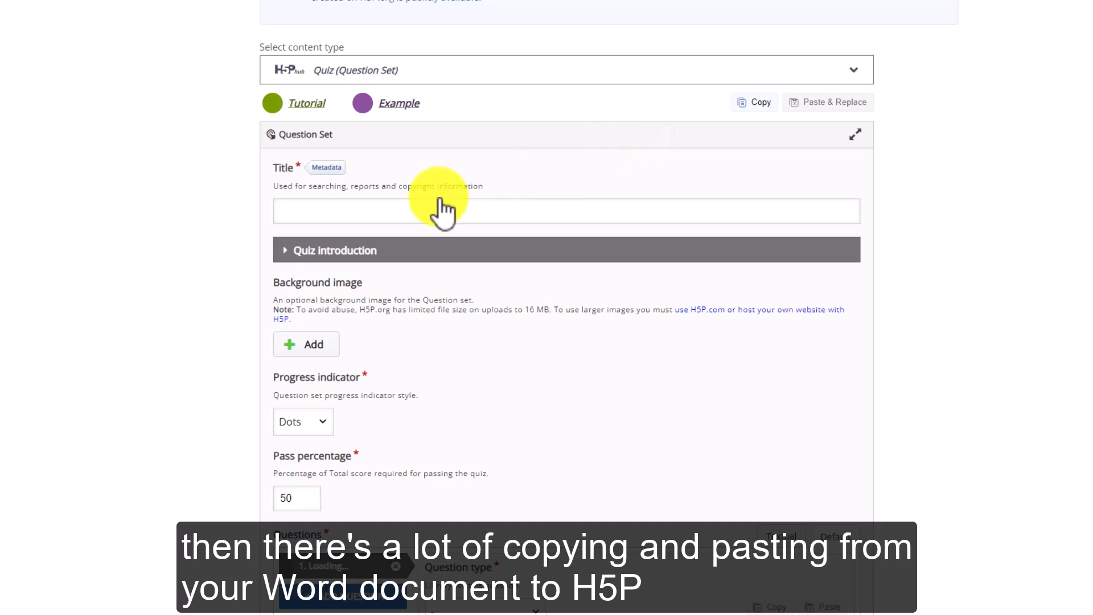
left_click(370, 215)
key("ctrl+v")
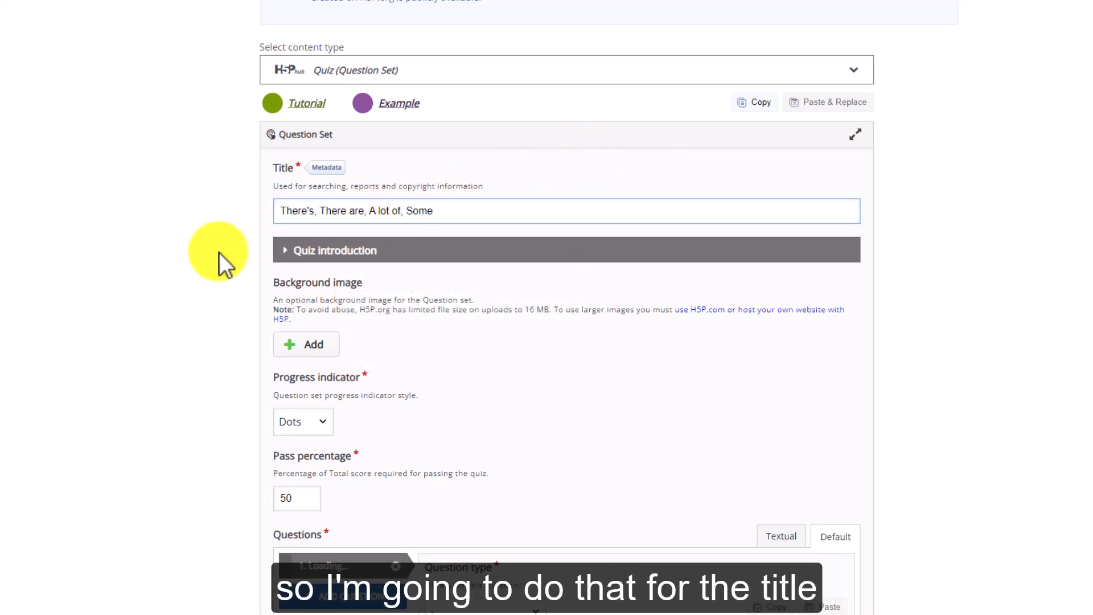
Check the quiz introduction settings and set the first question's type to Multiple Choice
scroll(220, 252, "down", 1)
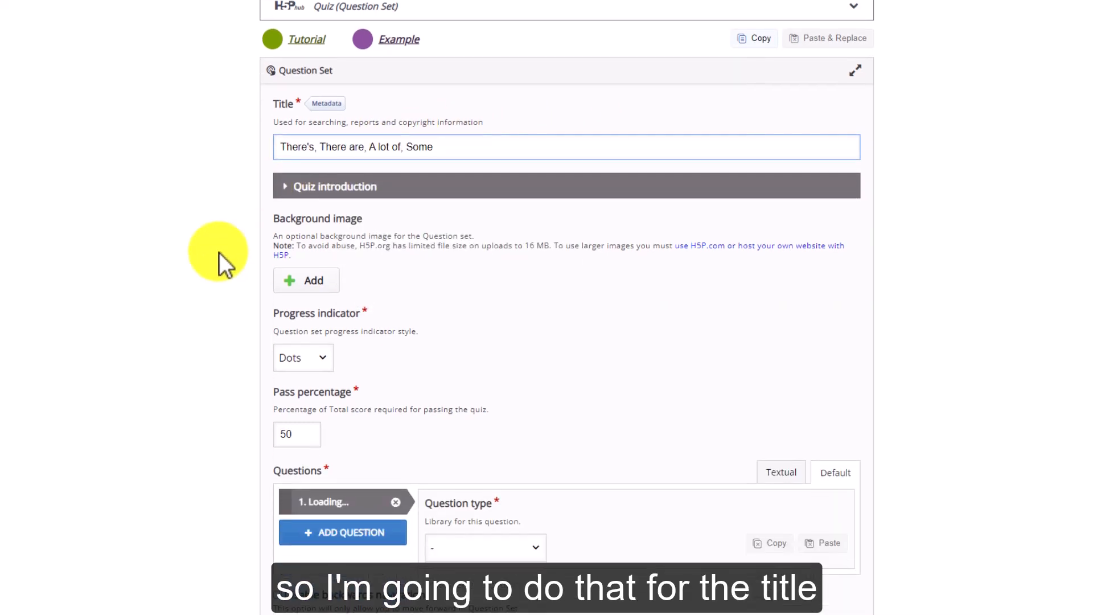
left_click(290, 188)
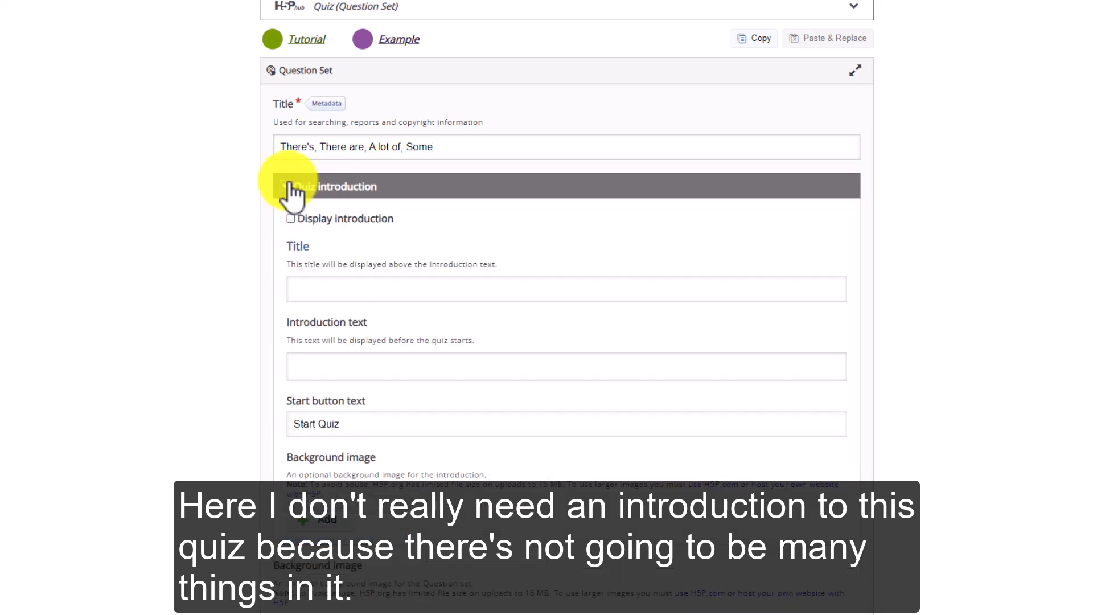
left_click(290, 188)
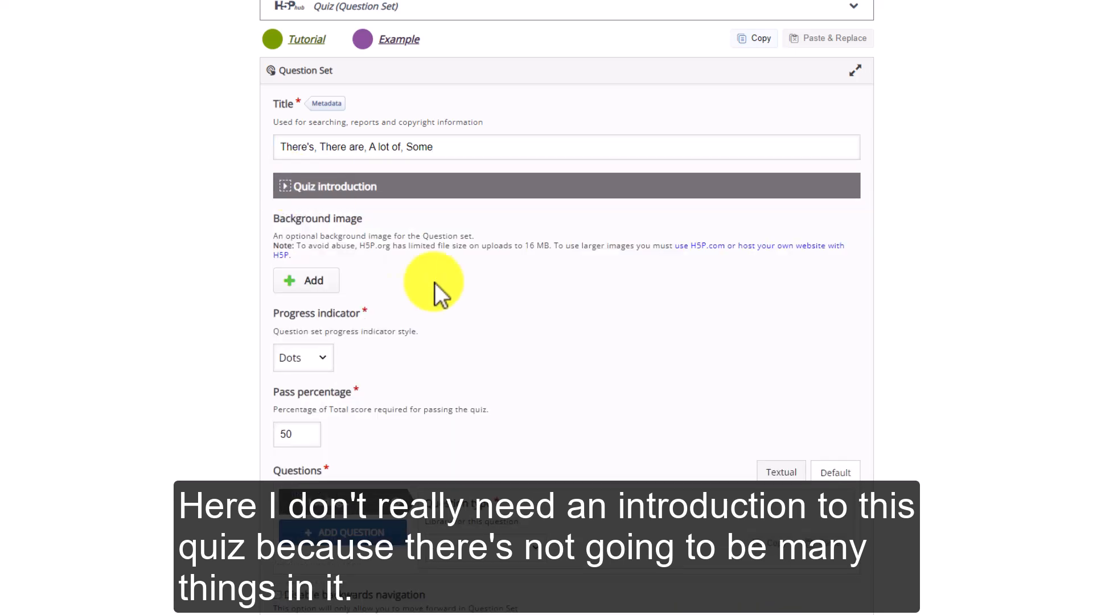
scroll(434, 283, "down", 5)
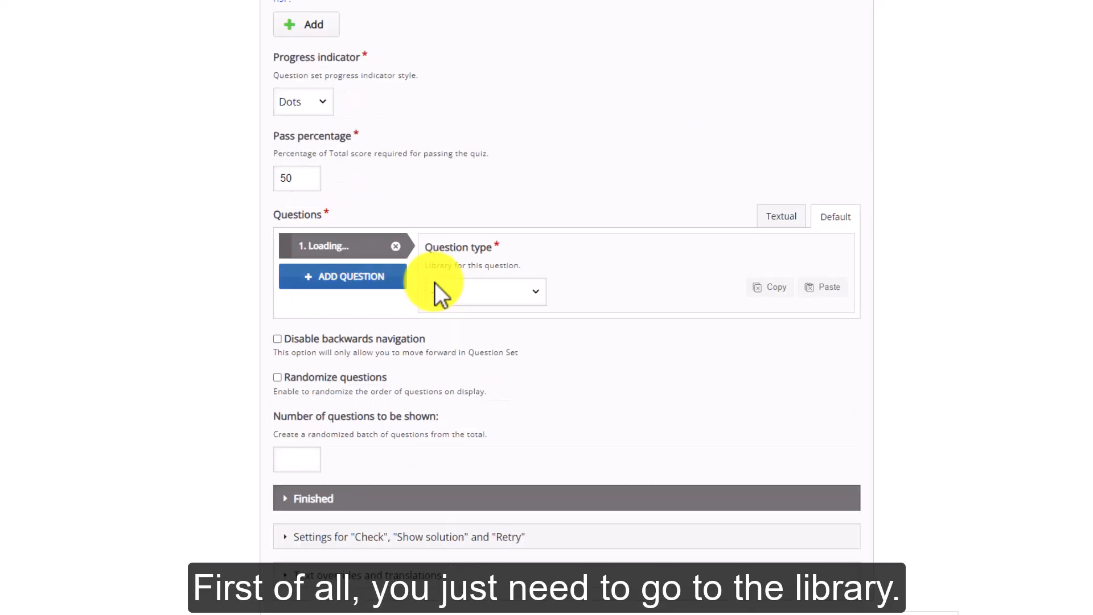
left_click(529, 295)
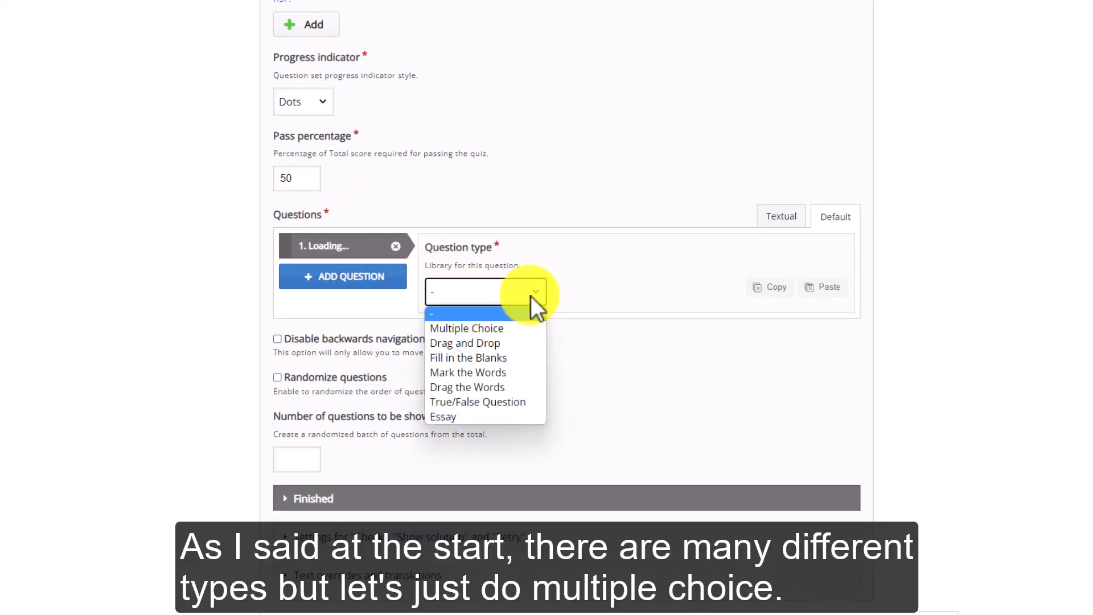
left_click(532, 330)
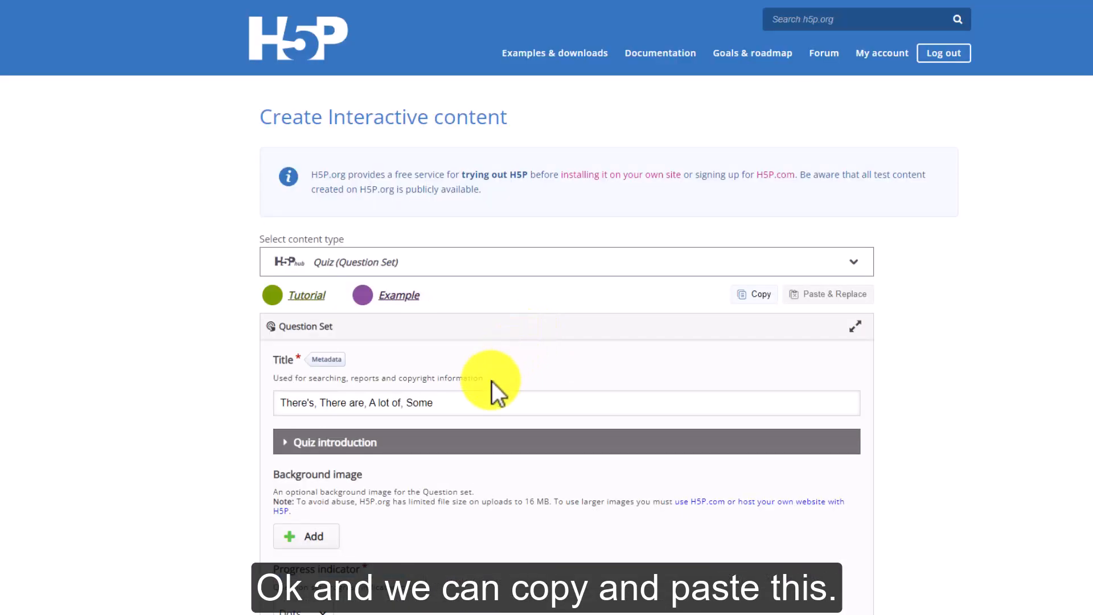
Copy the quiz title "There's, There are, A lot of, Some" into the first question's title
left_click_drag(472, 405, 242, 404)
key("ctrl+c")
scroll(241, 404, "down", 8)
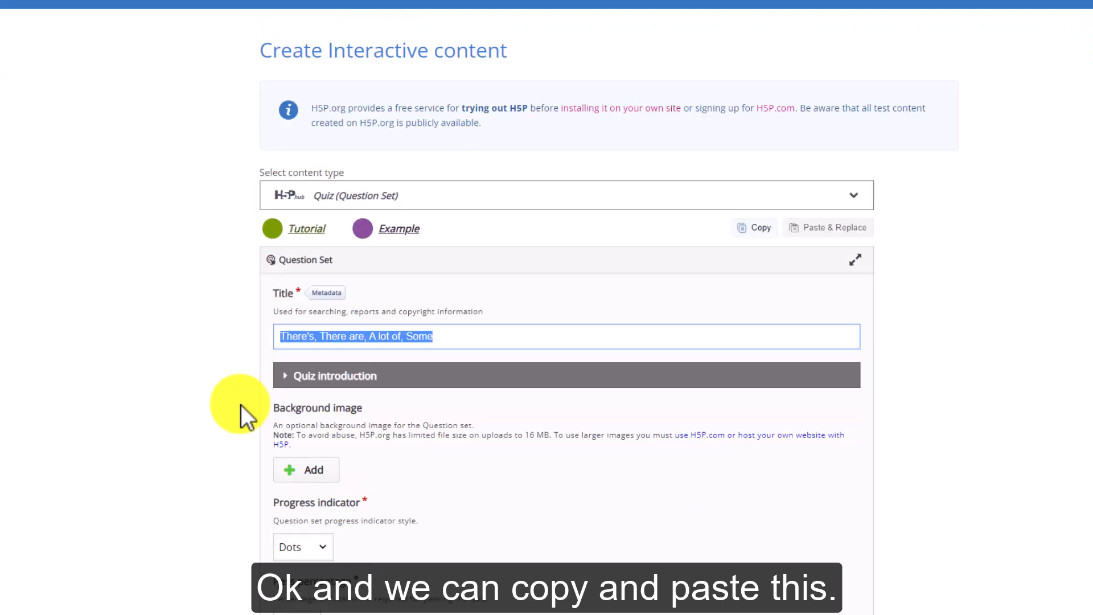
triple_click(540, 433)
key("ctrl+v")
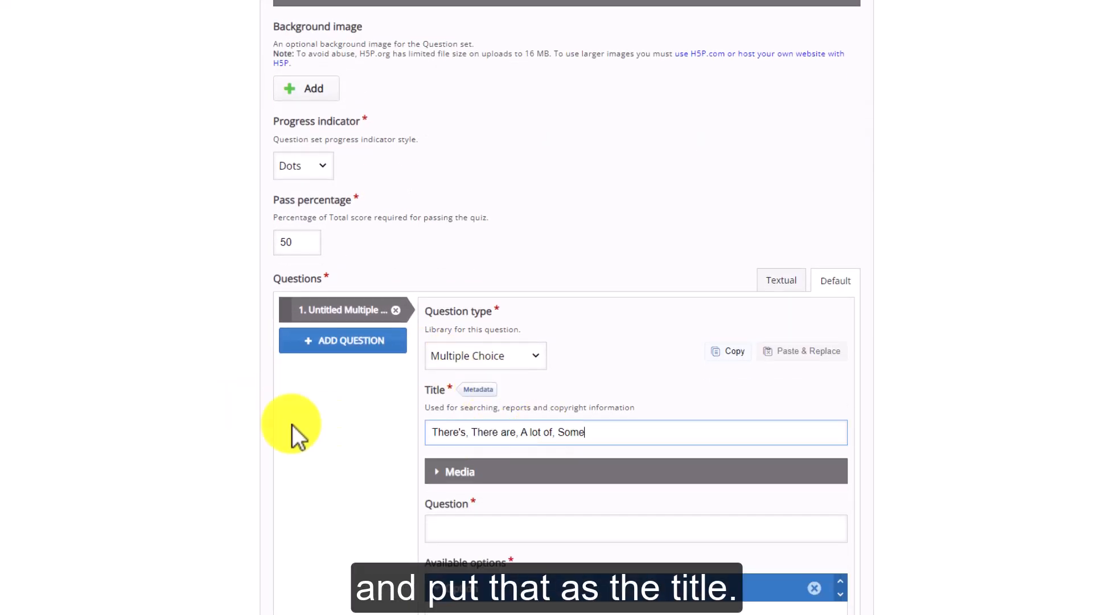
Set the first question's media type to Video and title the video "Trucks"
scroll(415, 317, "down", 3)
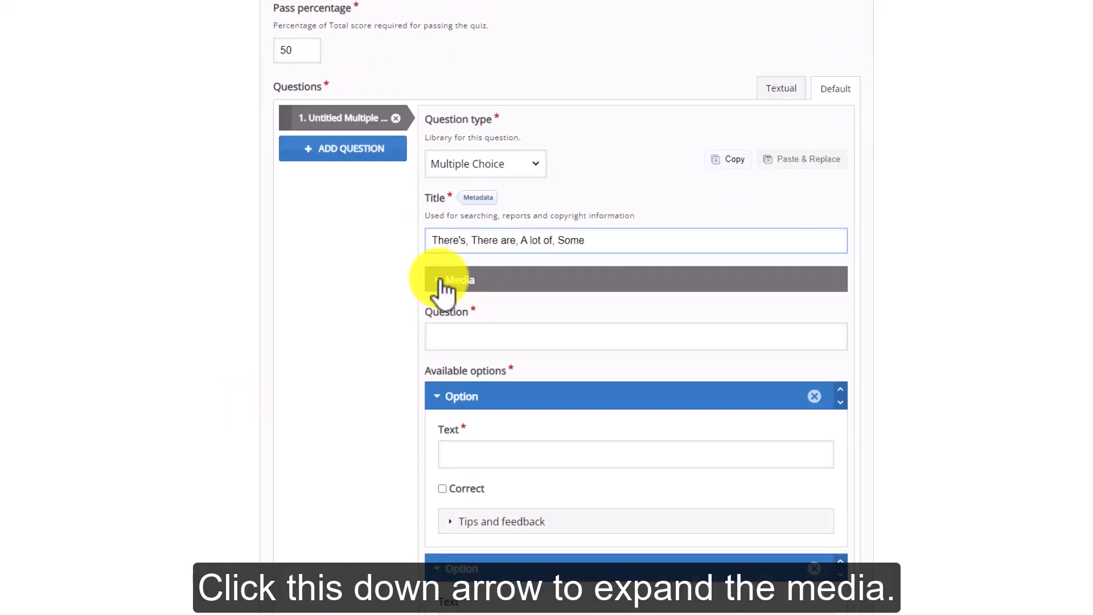
left_click(440, 280)
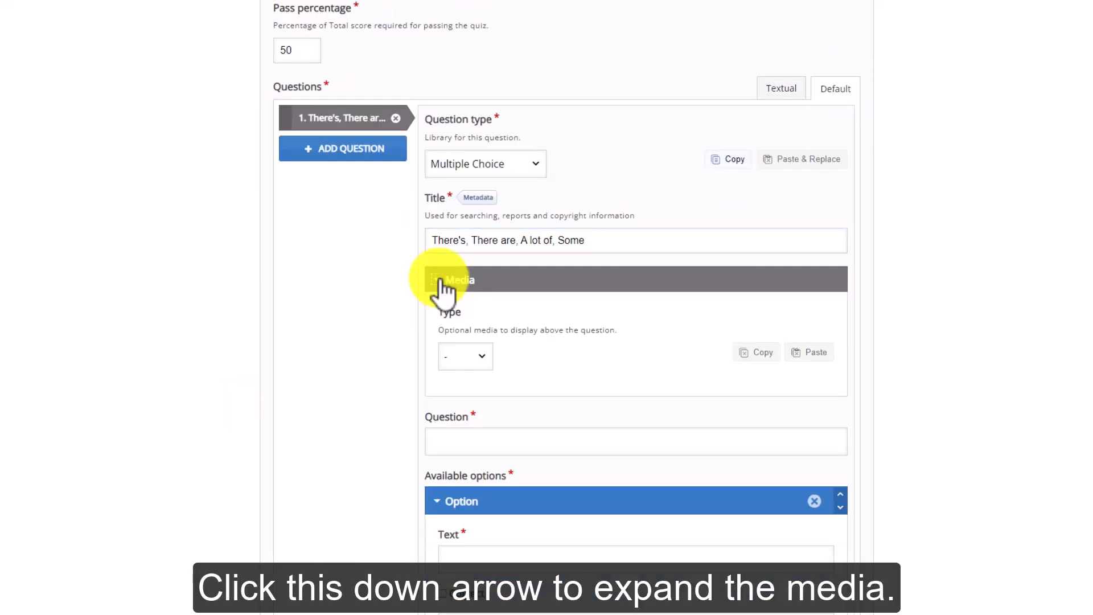
left_click(482, 355)
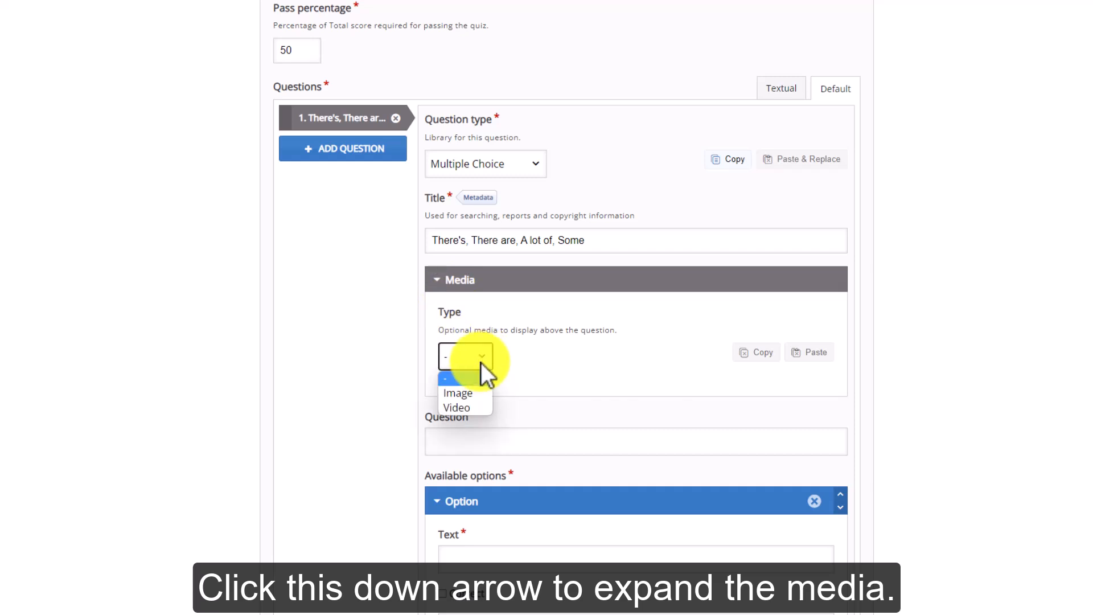
left_click(473, 405)
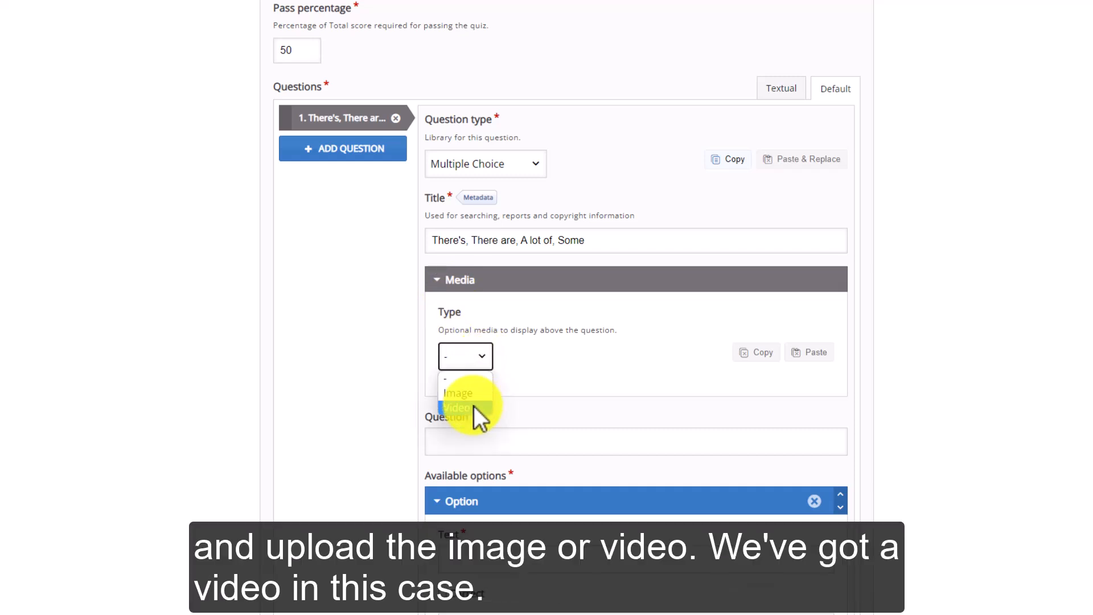
scroll(478, 402, "down", 1)
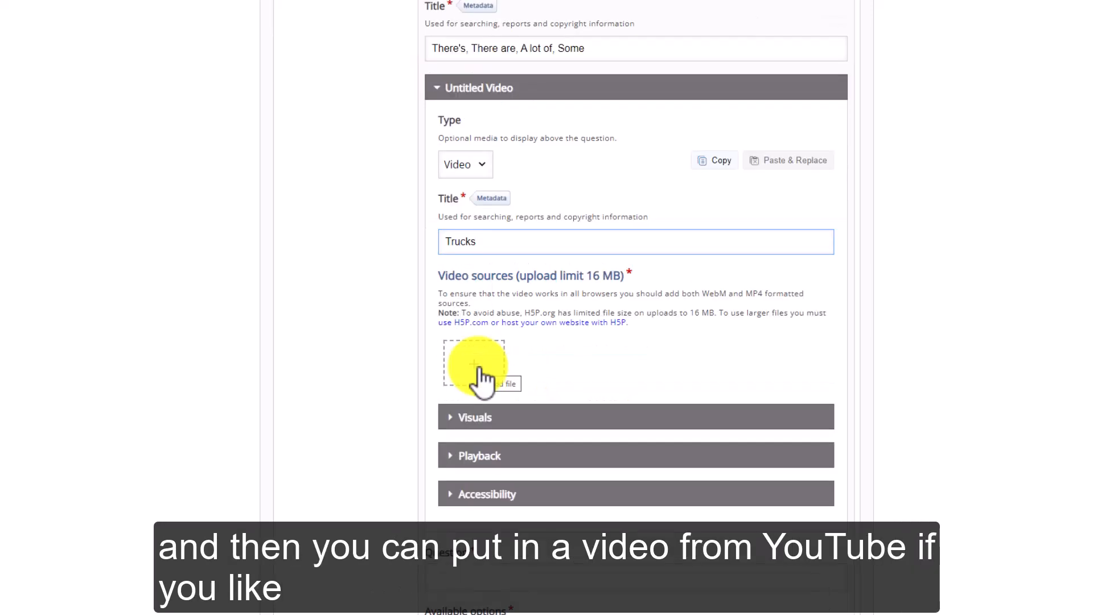
Upload MonsterTrucks.mp4 from the Downloads folder as the video source
left_click(481, 376)
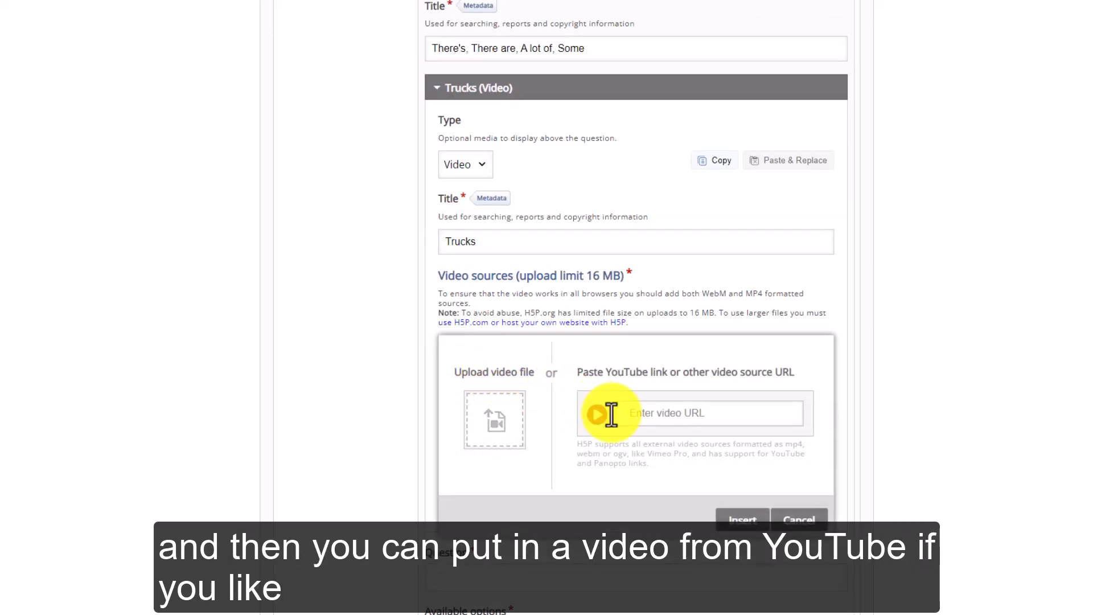
left_click(496, 422)
left_click(65, 126)
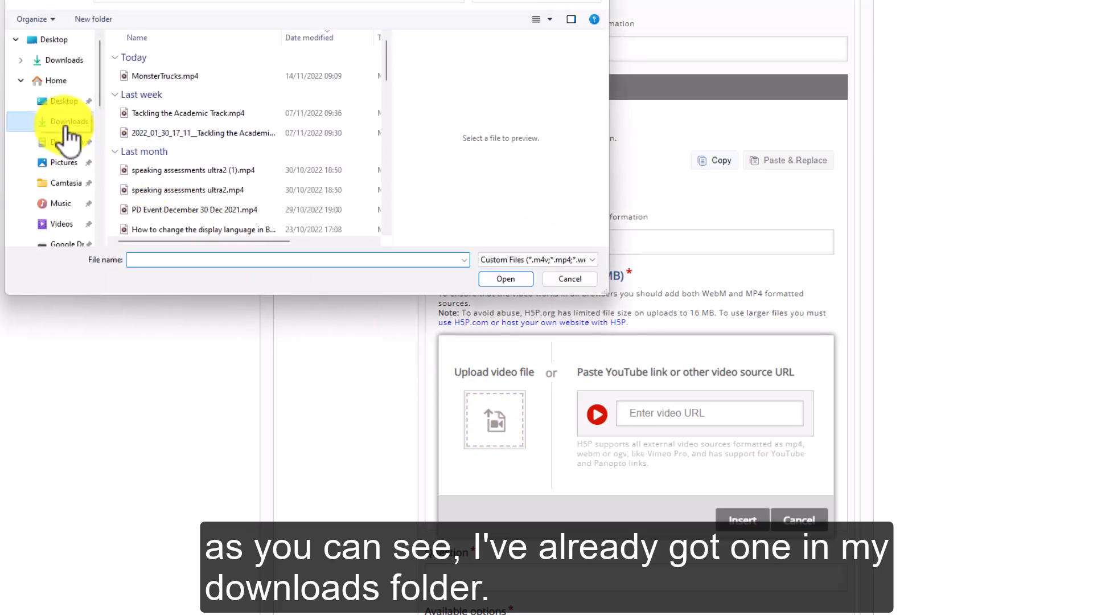
double_click(166, 78)
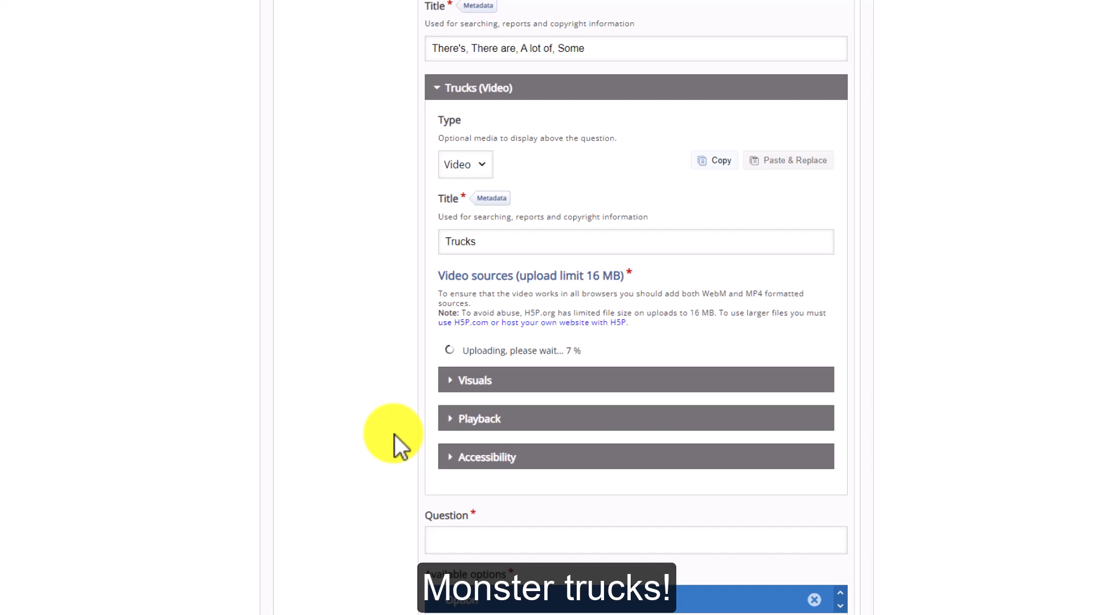
Review the video's Visuals, Playback and Accessibility settings, and collapse each section again
left_click(447, 380)
scroll(446, 381, "down", 3)
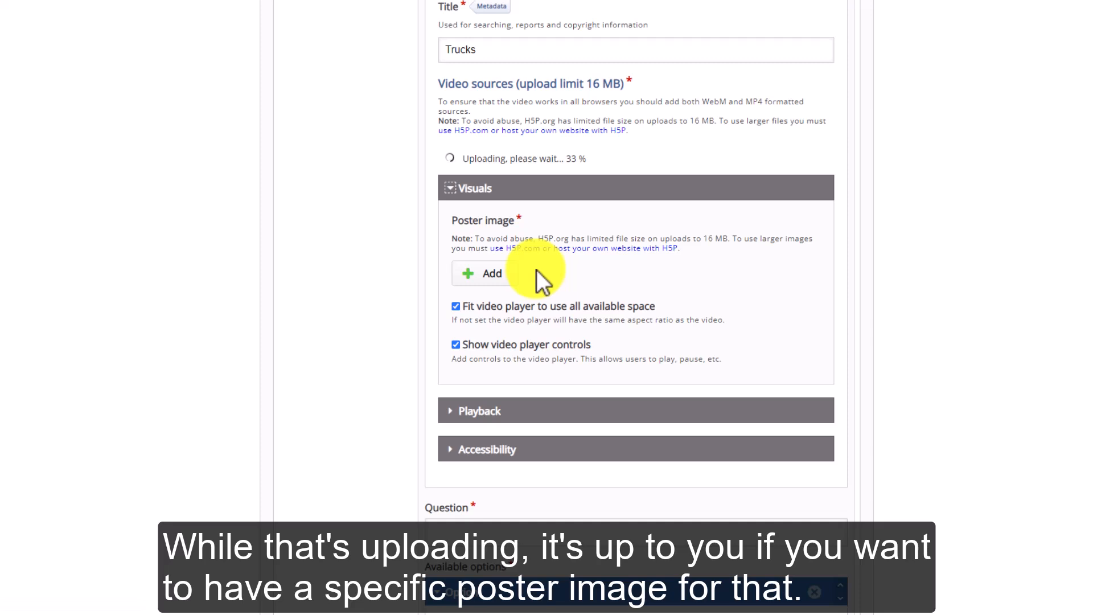
left_click(471, 193)
left_click(453, 229)
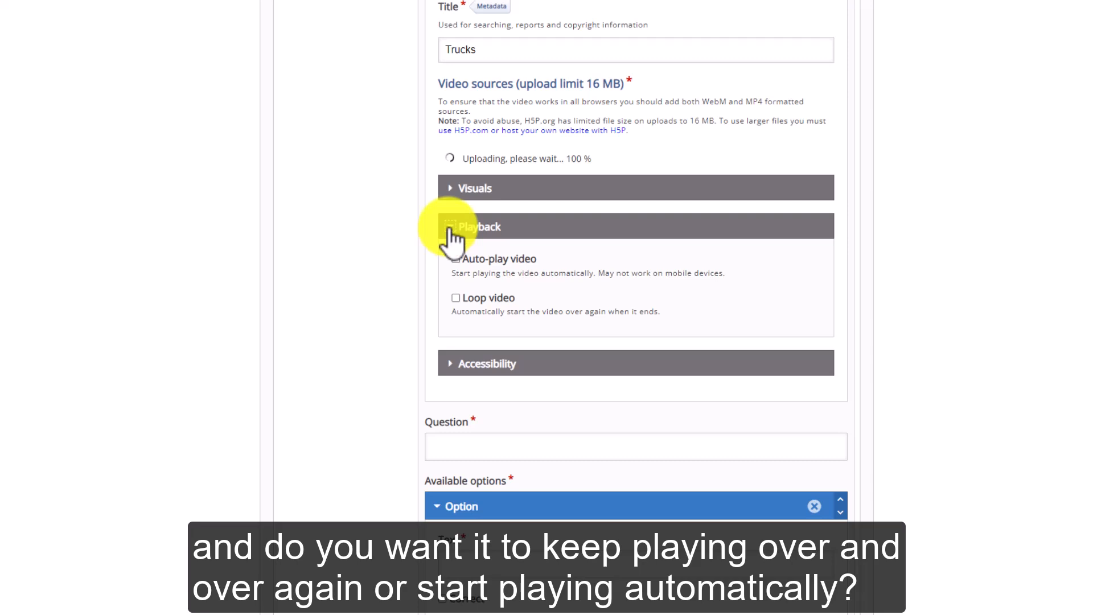
left_click(456, 402)
scroll(454, 398, "down", 2)
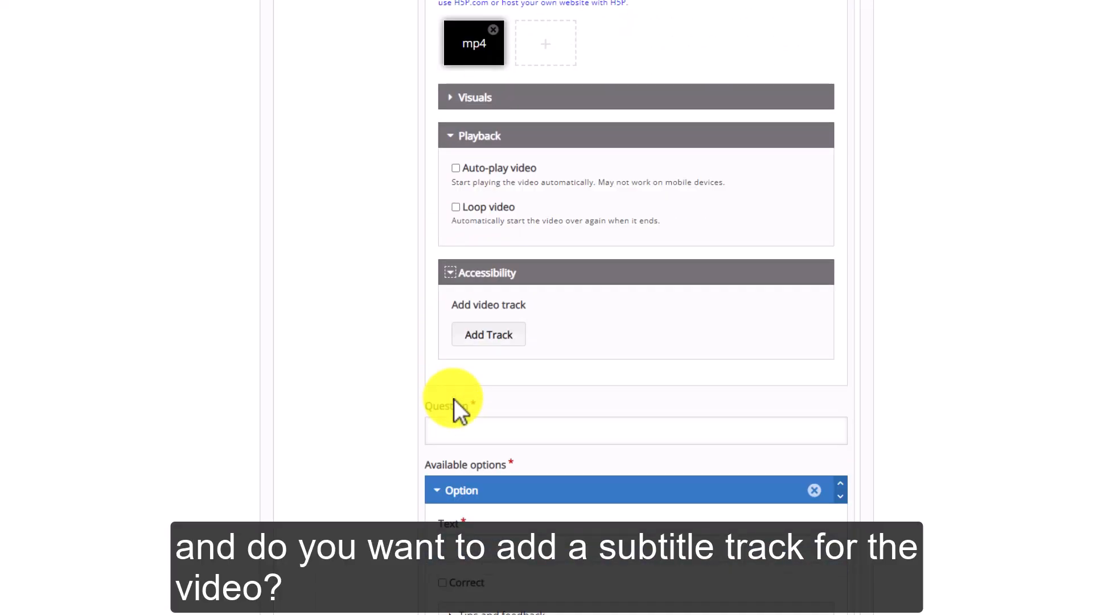
left_click(449, 140)
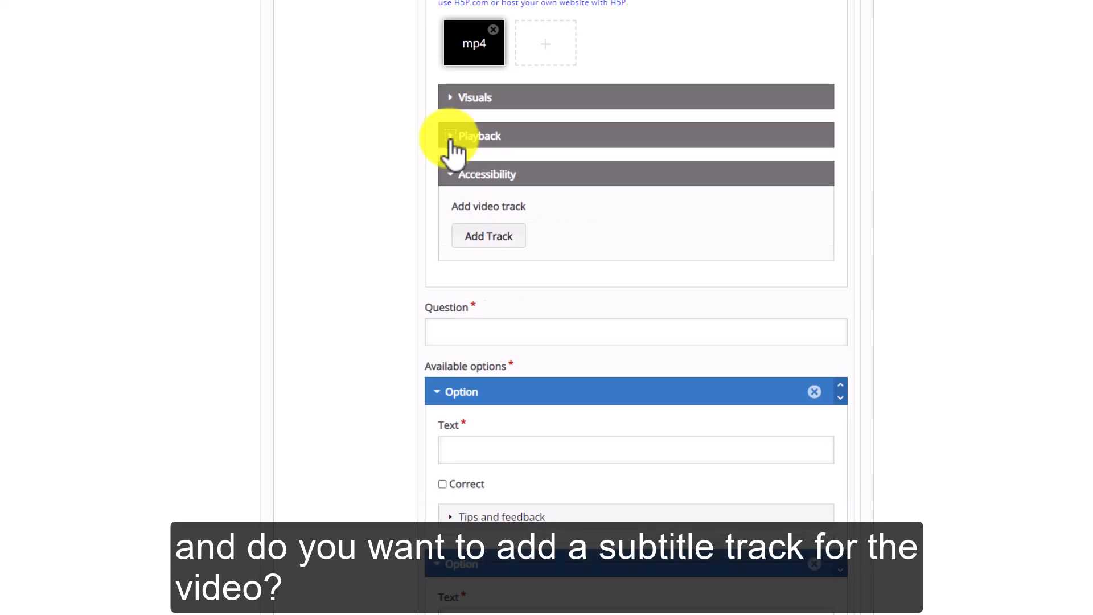
left_click(453, 176)
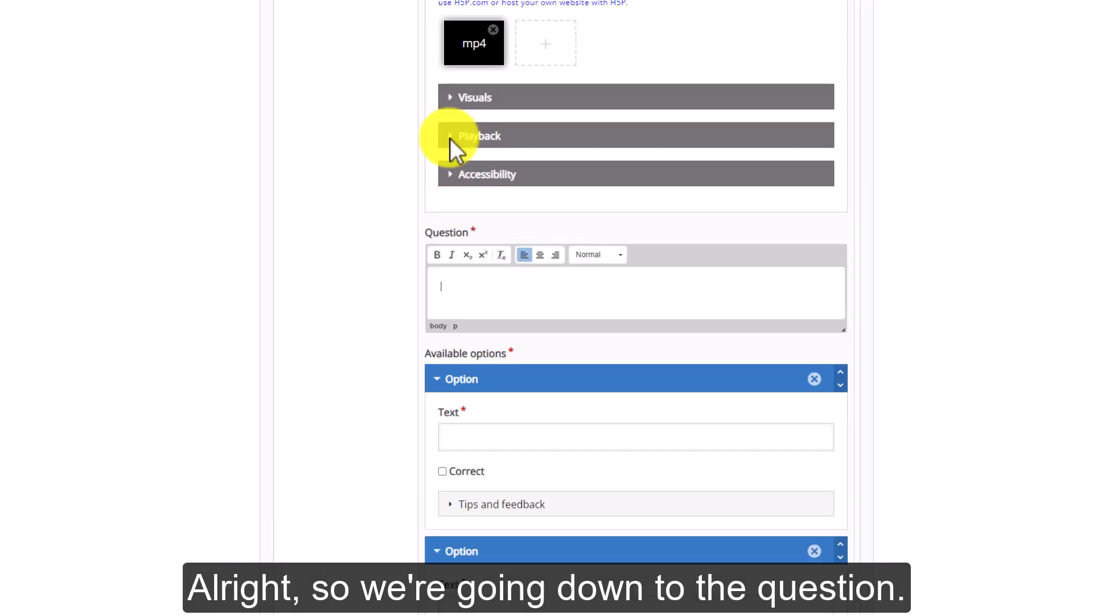
Copy "Choose the correct answer." from questions.txt into the question text and make it bold, keeping the Normal paragraph format
scroll(450, 139, "down", 1)
left_click(625, 613)
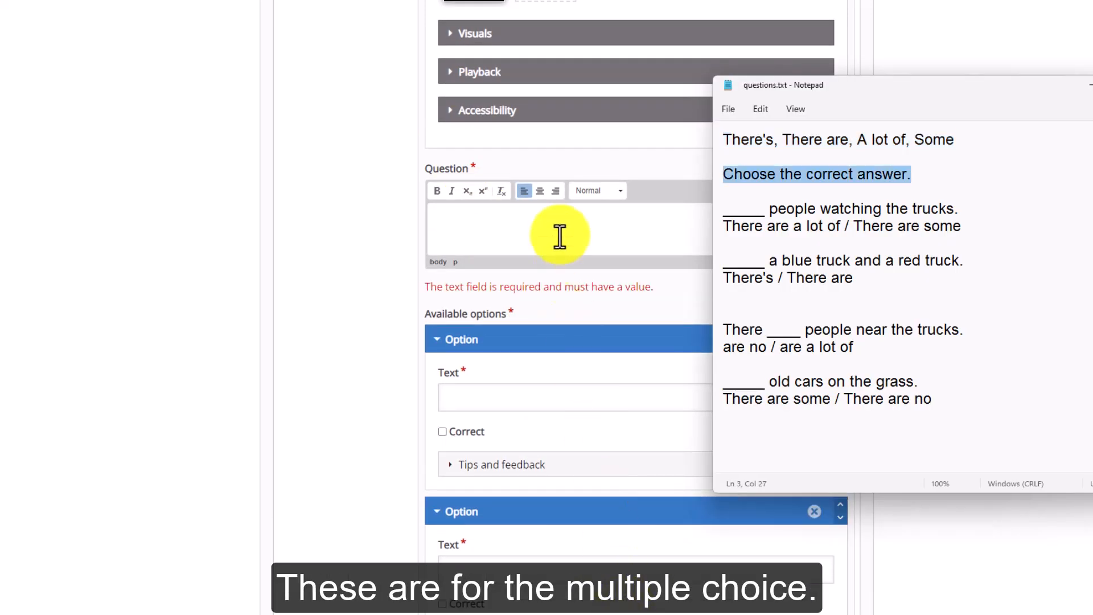
left_click(559, 235)
type("Choose the correct answer.")
left_click_drag(571, 222, 411, 221)
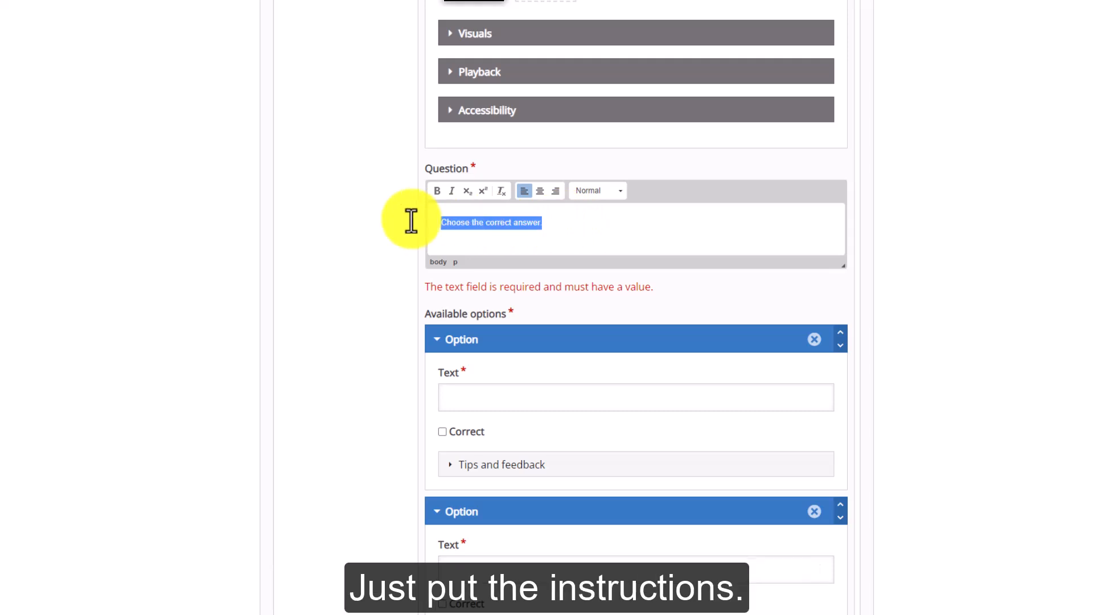
left_click(437, 193)
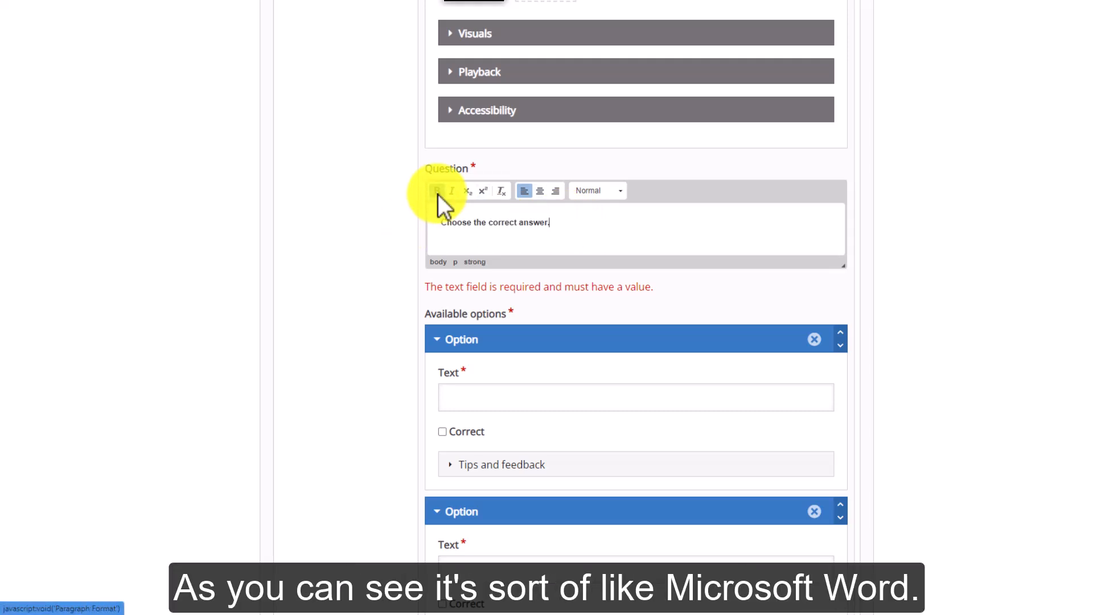
left_click(598, 191)
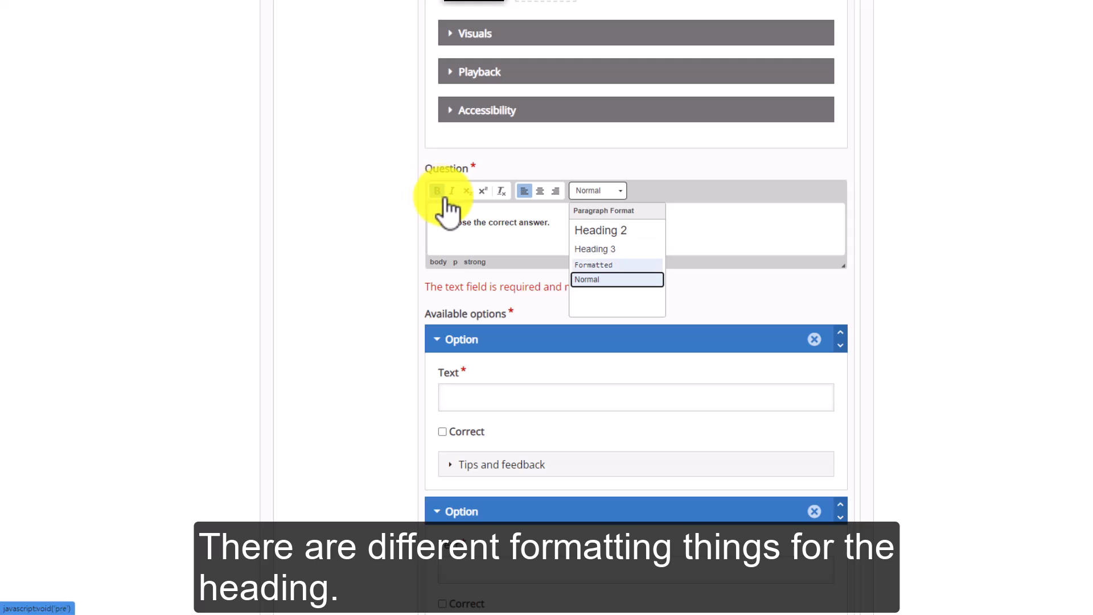
left_click(586, 225)
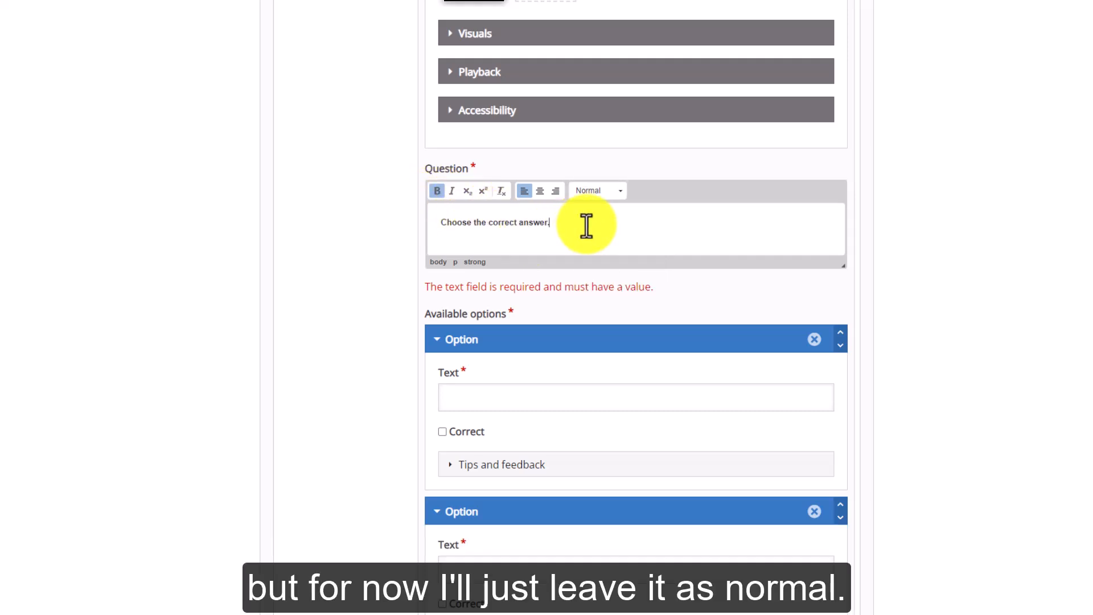
Add "_____ people watching the trucks." from questions.txt as a non-bold line below the bold instruction in the question text
key("Return")
left_click(436, 190)
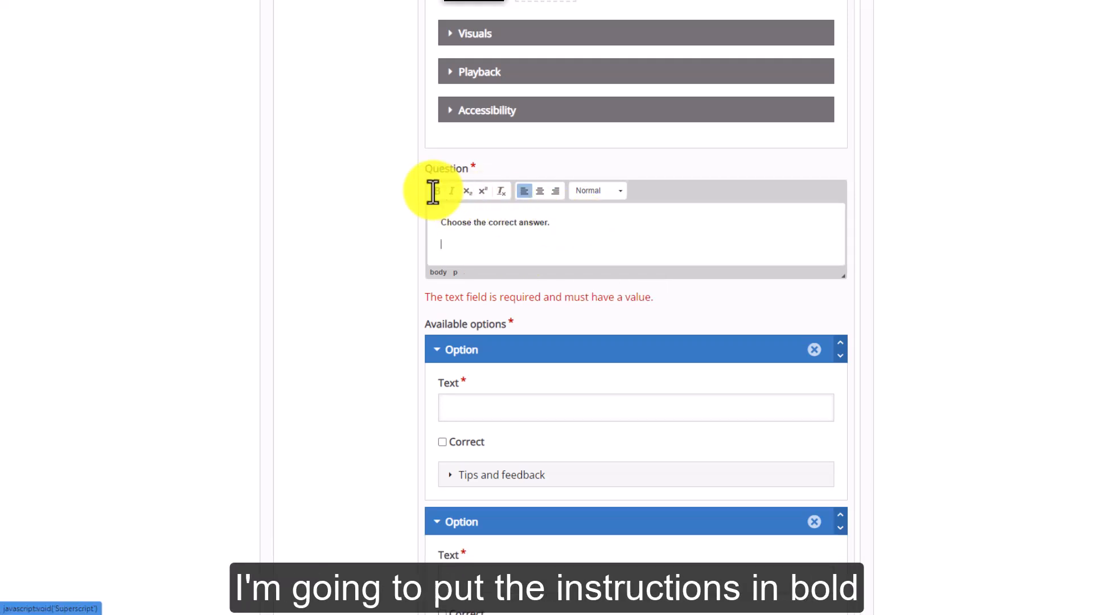
key("alt+Tab")
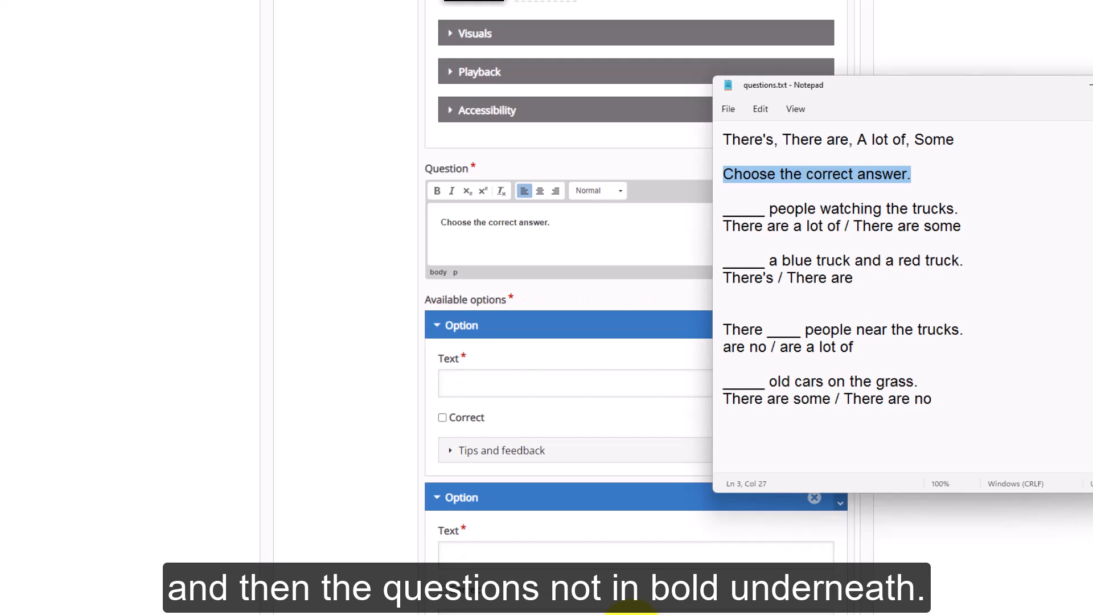
left_click_drag(959, 209, 717, 203)
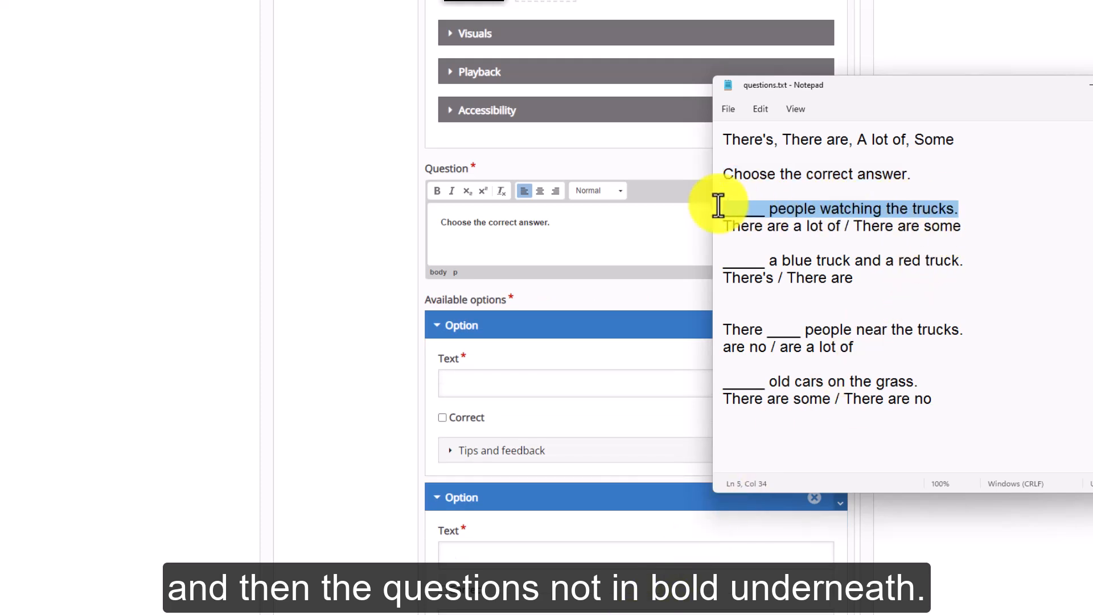
key("ctrl+c")
key("alt+Tab")
key("ctrl+v")
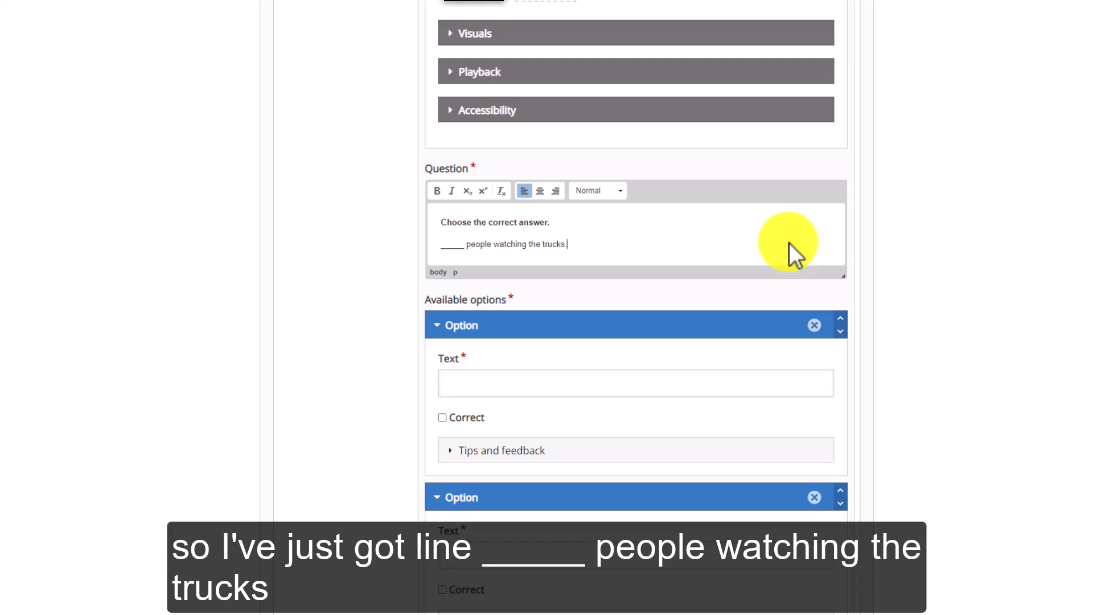
Copy "There are a lot of" from questions.txt into the first answer option's text
scroll(794, 253, "down", 2)
key("alt+Tab")
left_click_drag(840, 226, 718, 227)
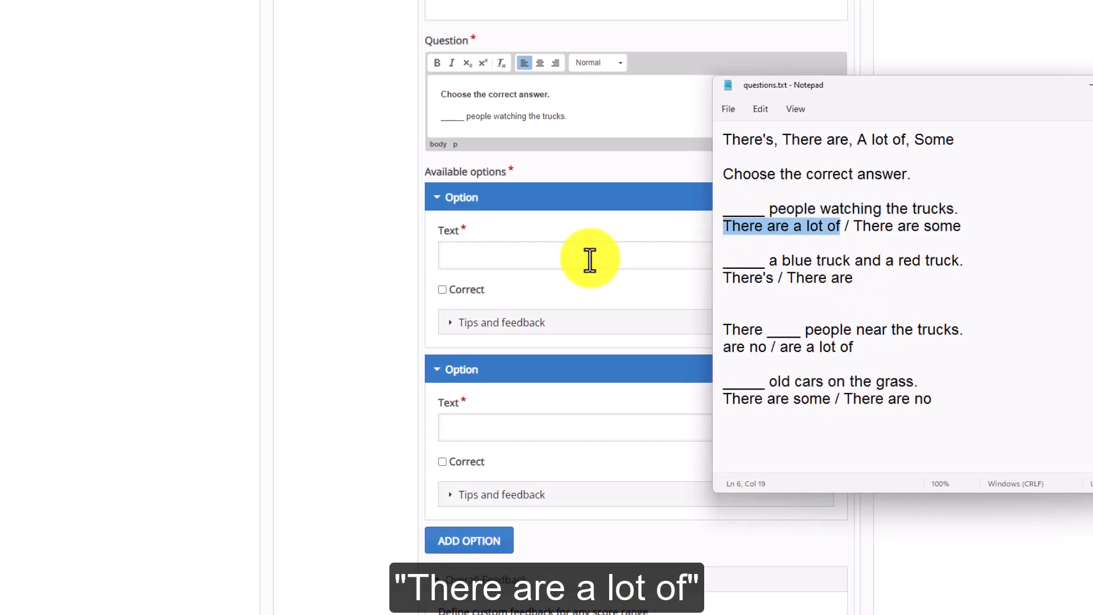
left_click(529, 257)
key("ctrl+v")
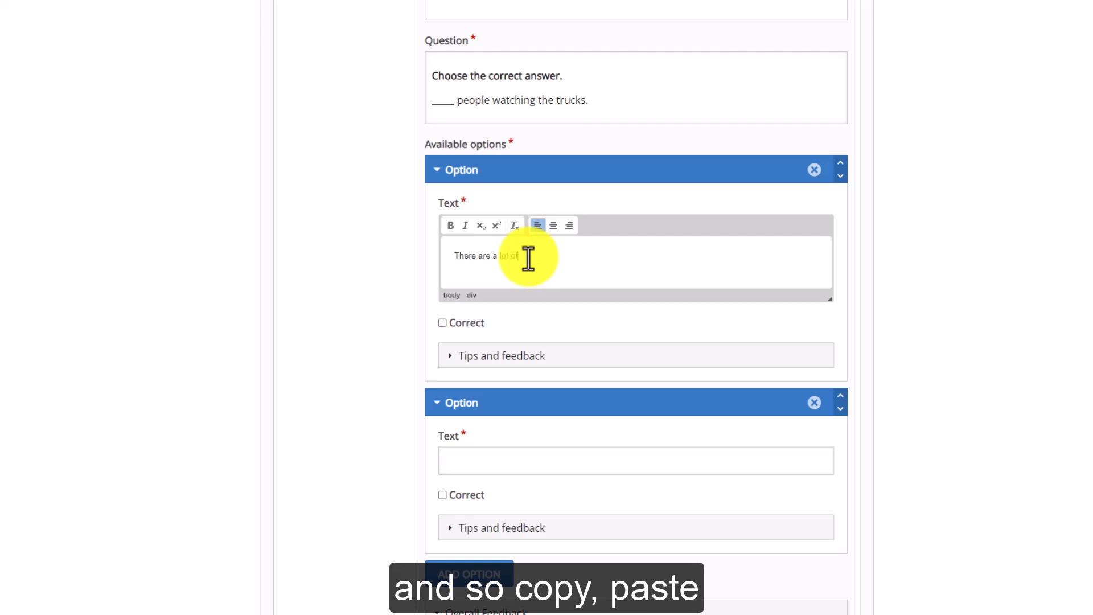
Copy "There are some" from questions.txt into the second answer option, and mark "There are a lot of" as the correct answer
key("alt+Tab")
left_click_drag(962, 226, 855, 233)
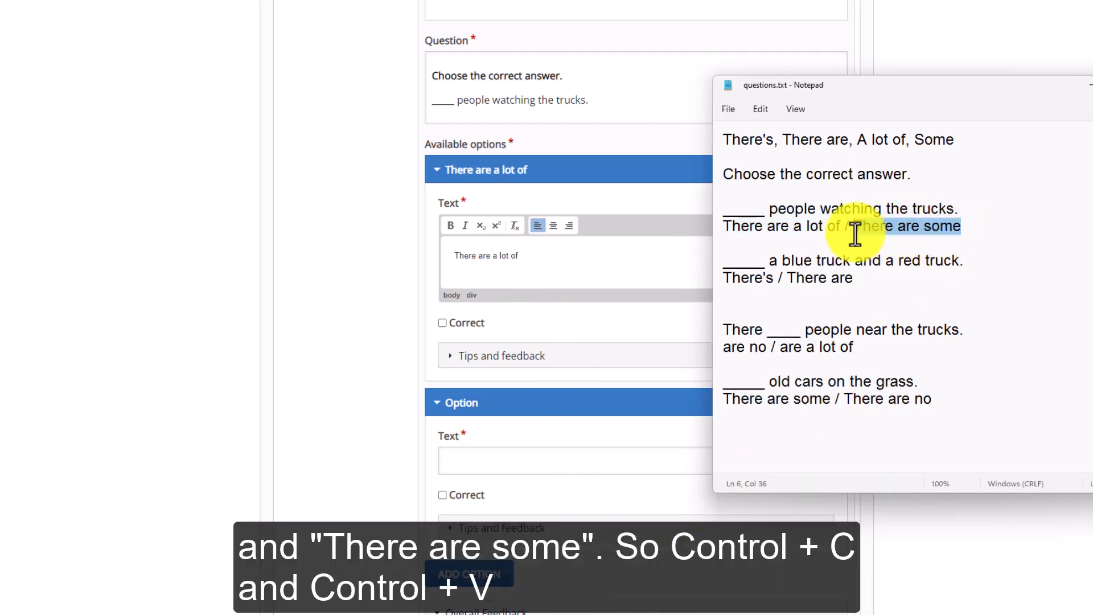
left_click(504, 453)
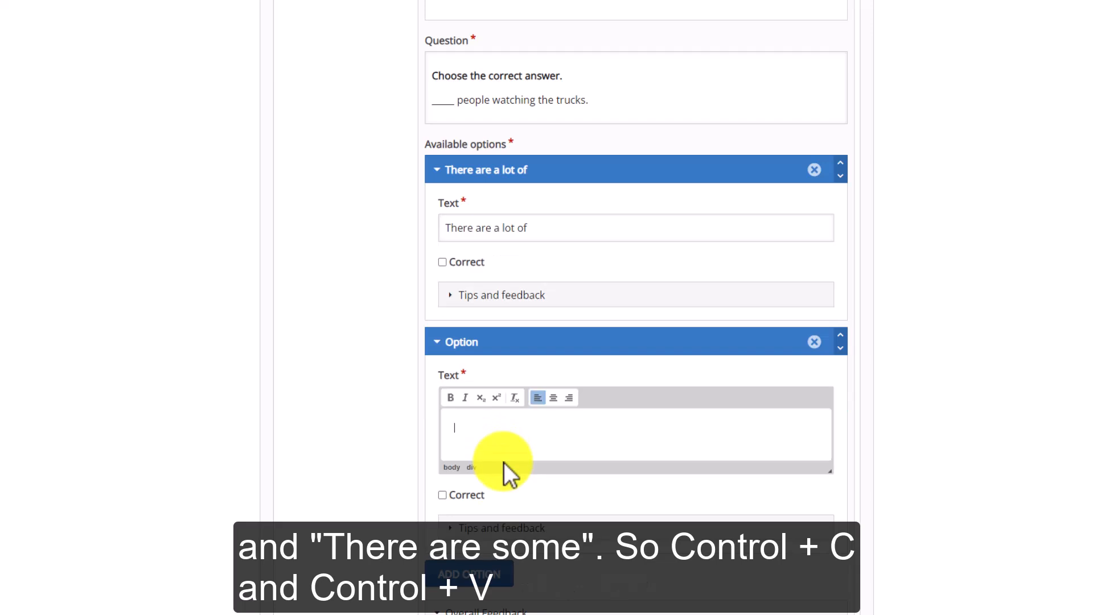
key("ctrl+v")
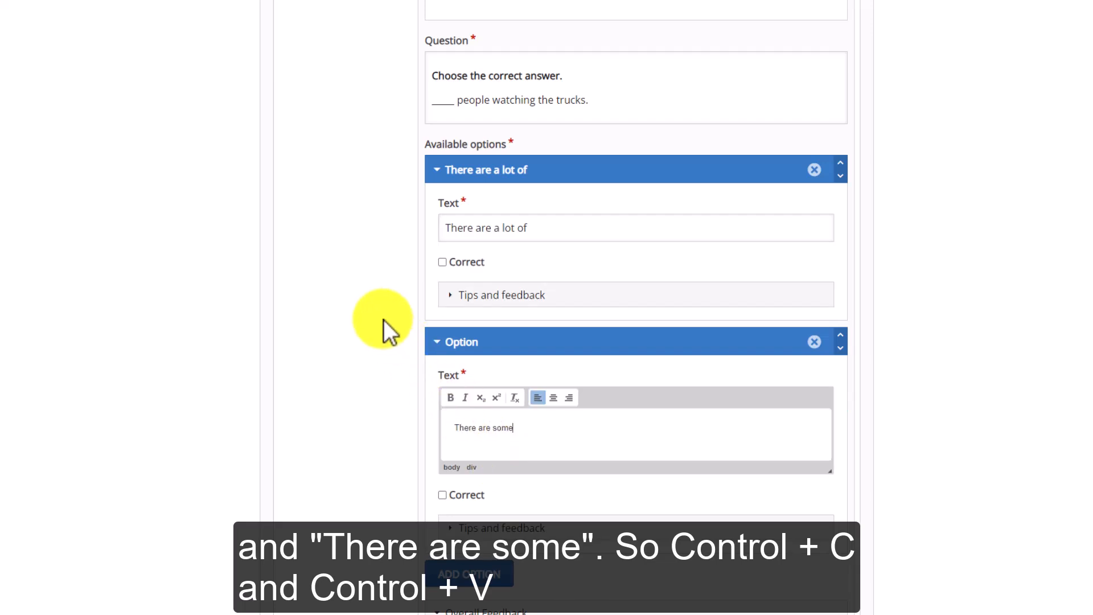
scroll(383, 319, "down", 1)
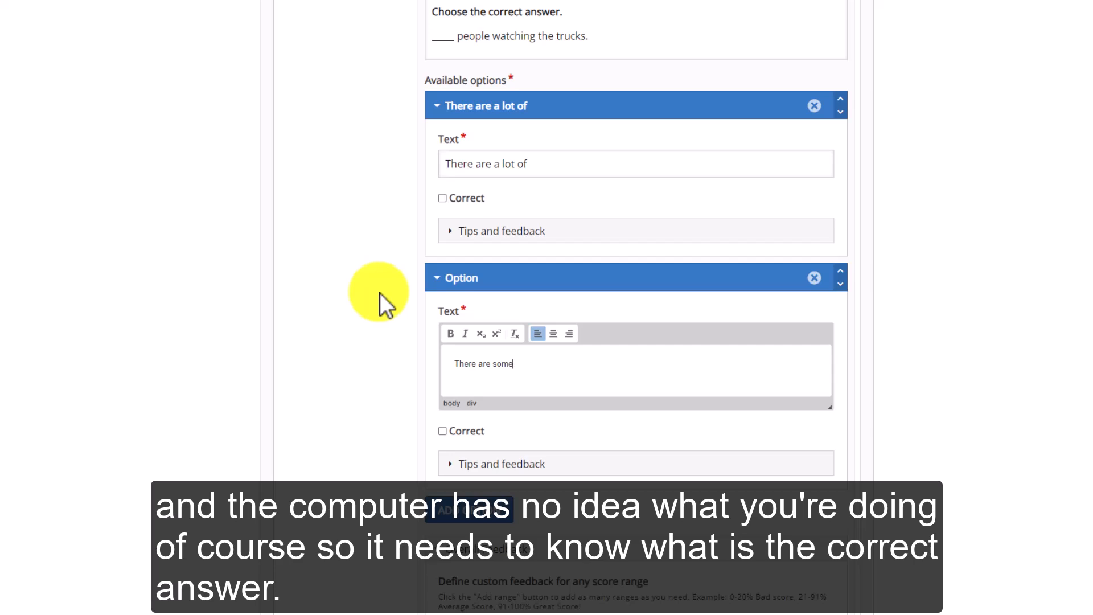
scroll(384, 306, "up", 1)
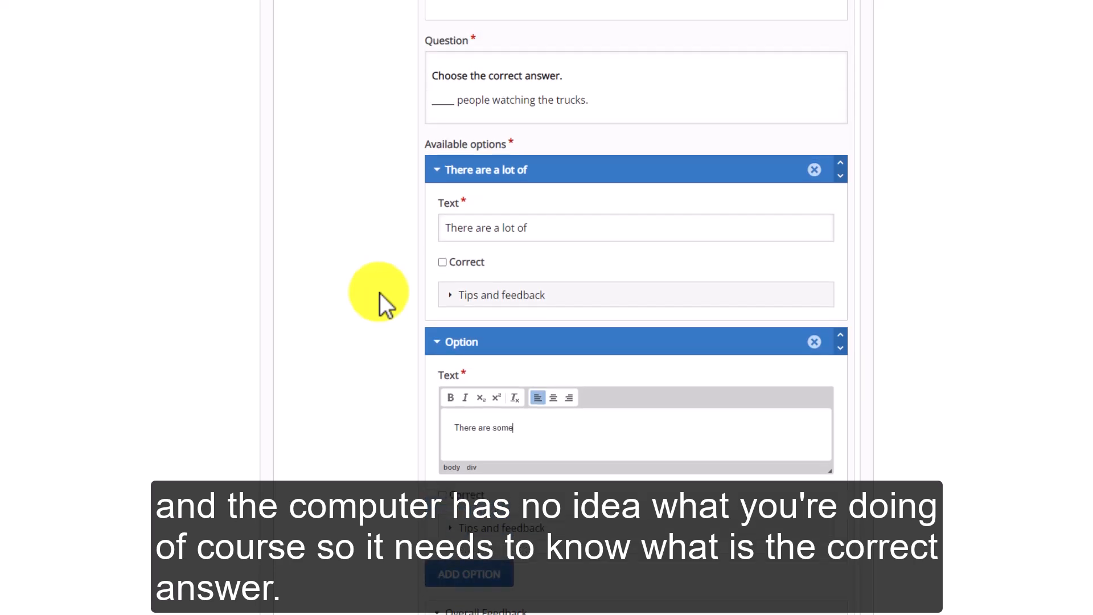
left_click(442, 262)
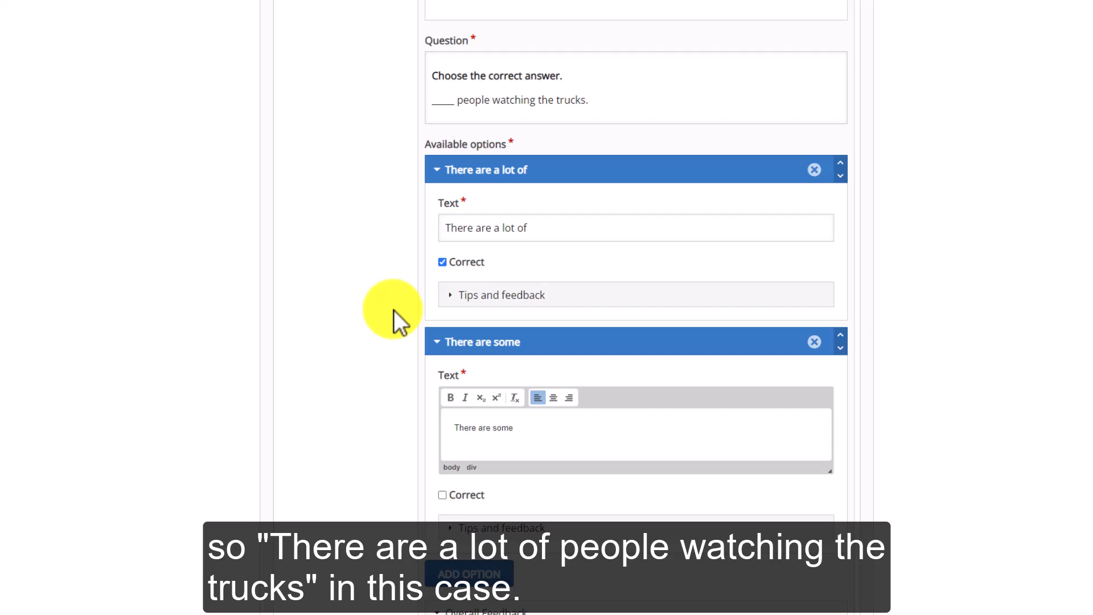
Leave the question's overall feedback blank, and disable its "Show Solution" button in the behavioural settings
scroll(394, 309, "down", 2)
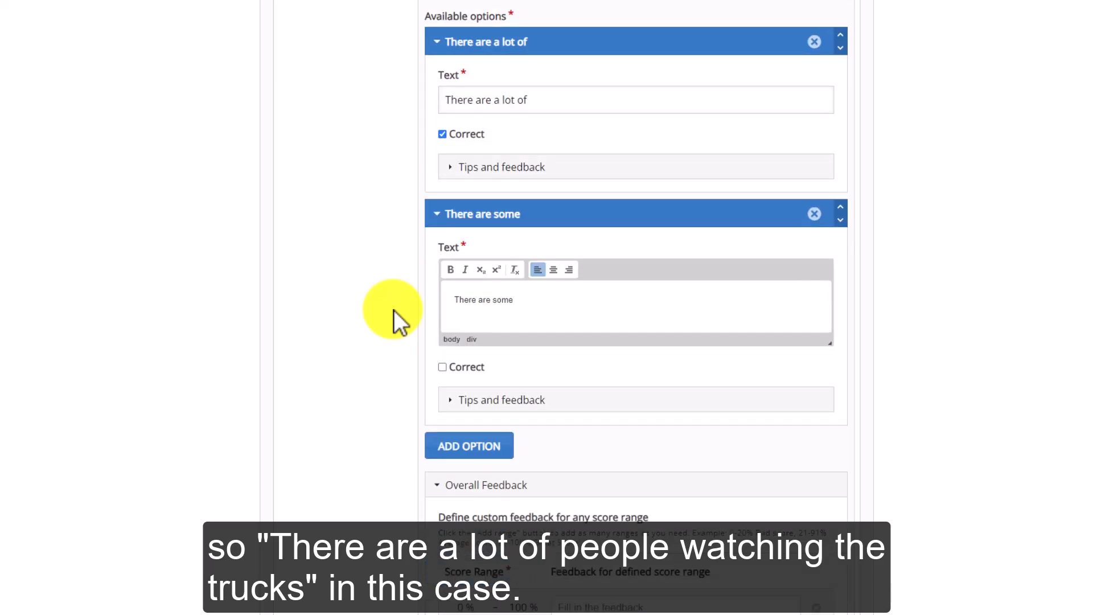
scroll(394, 309, "down", 5)
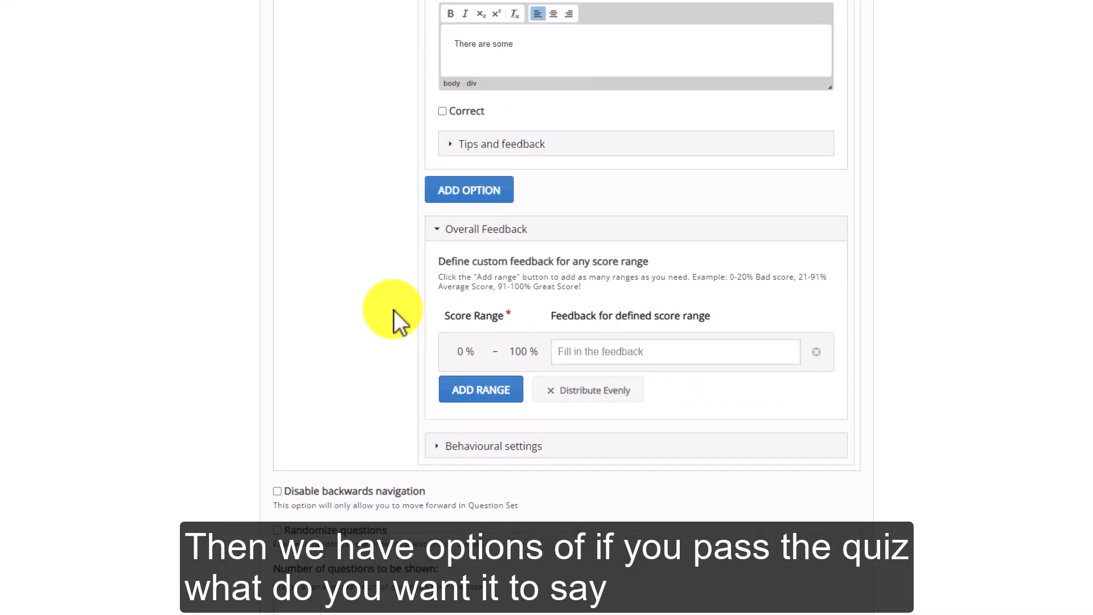
left_click(644, 353)
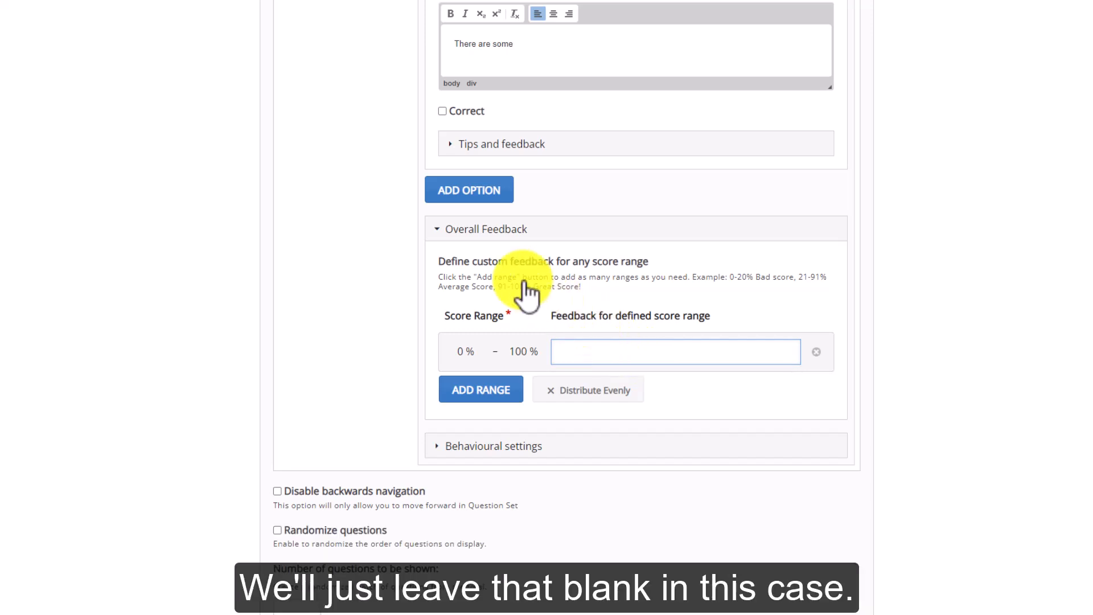
left_click(438, 229)
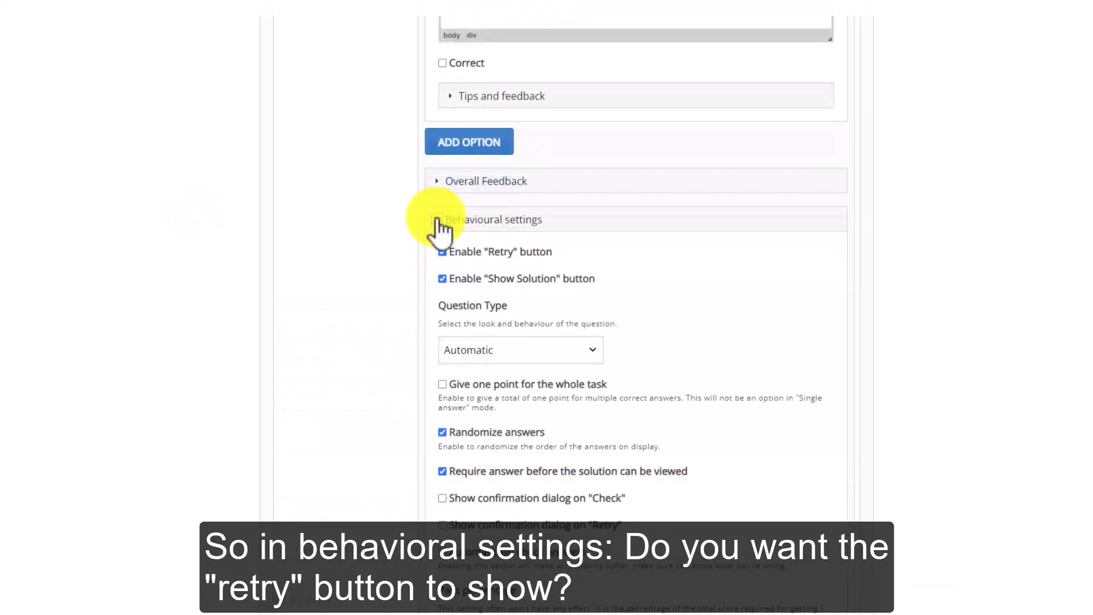
scroll(428, 262, "down", 1)
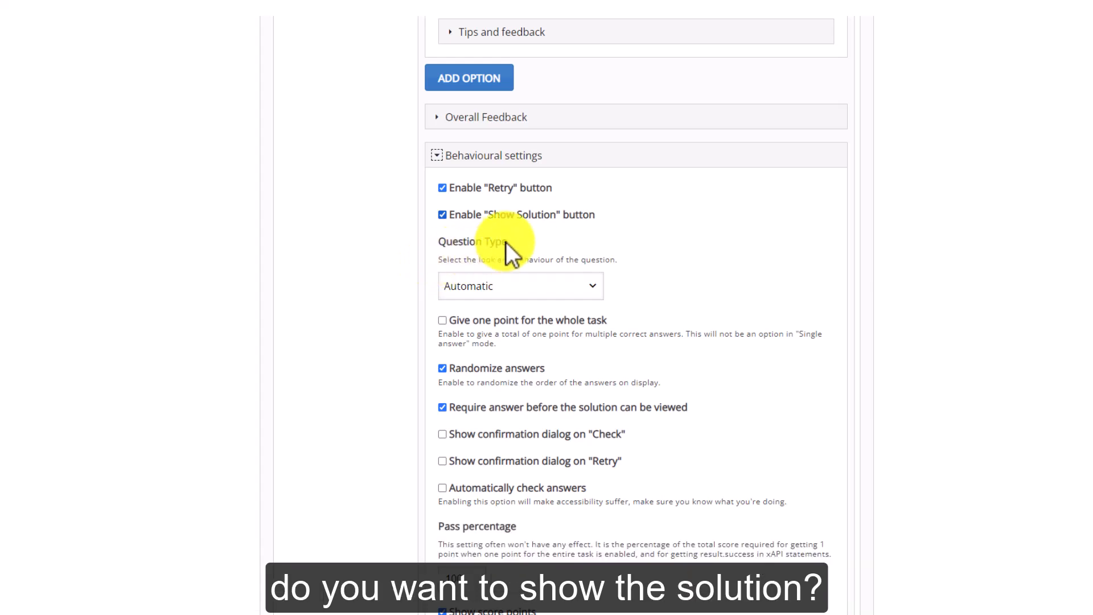
left_click(444, 217)
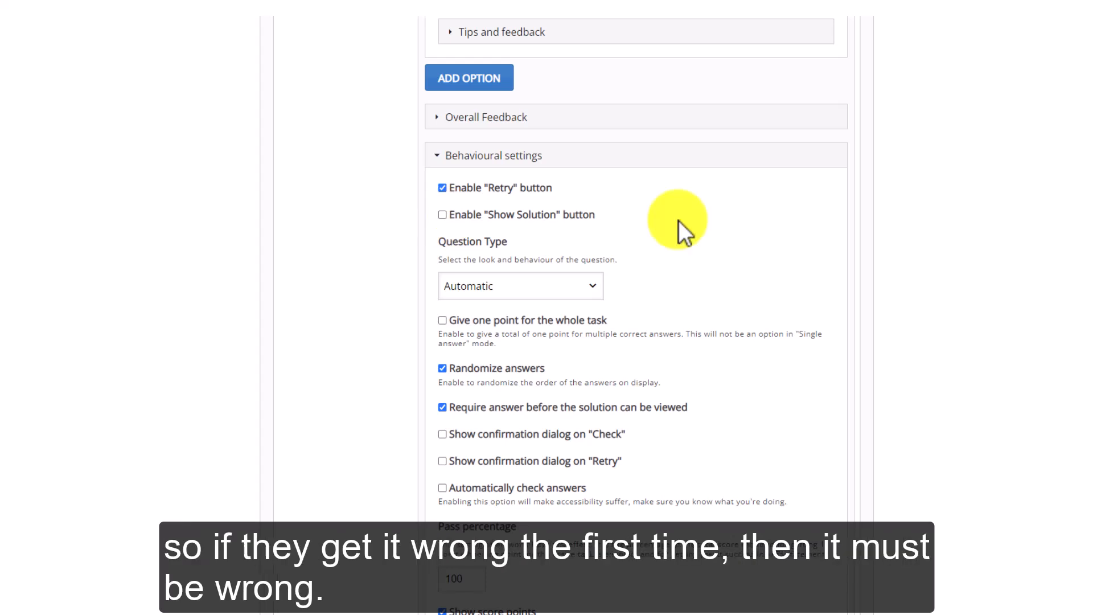
scroll(678, 220, "down", 2)
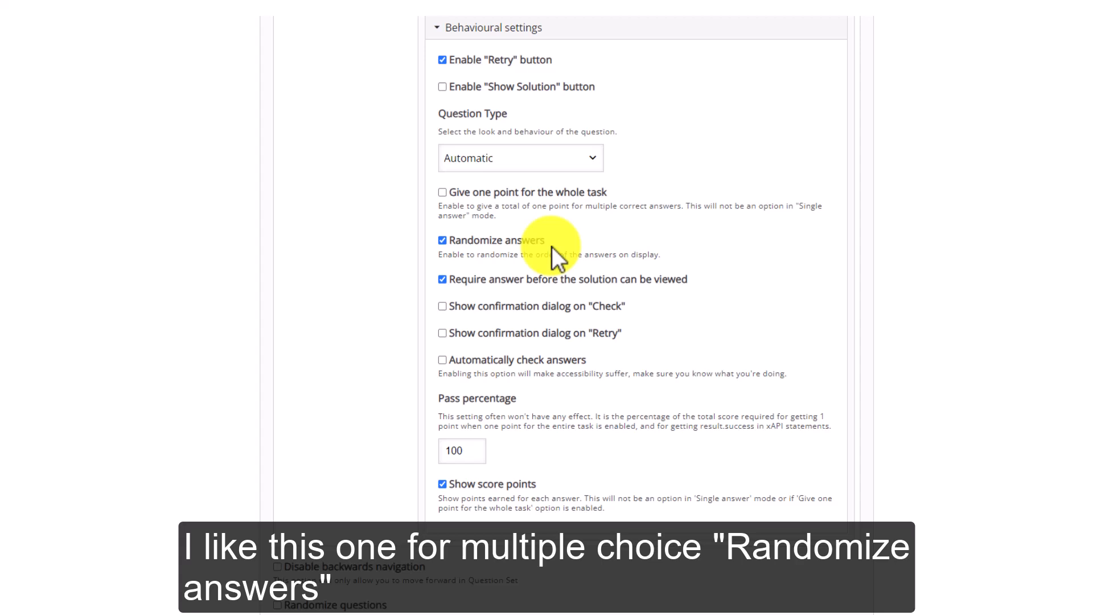
Enable randomized question order for the question set, and check the list of prepared questions in questions.txt
scroll(552, 247, "down", 5)
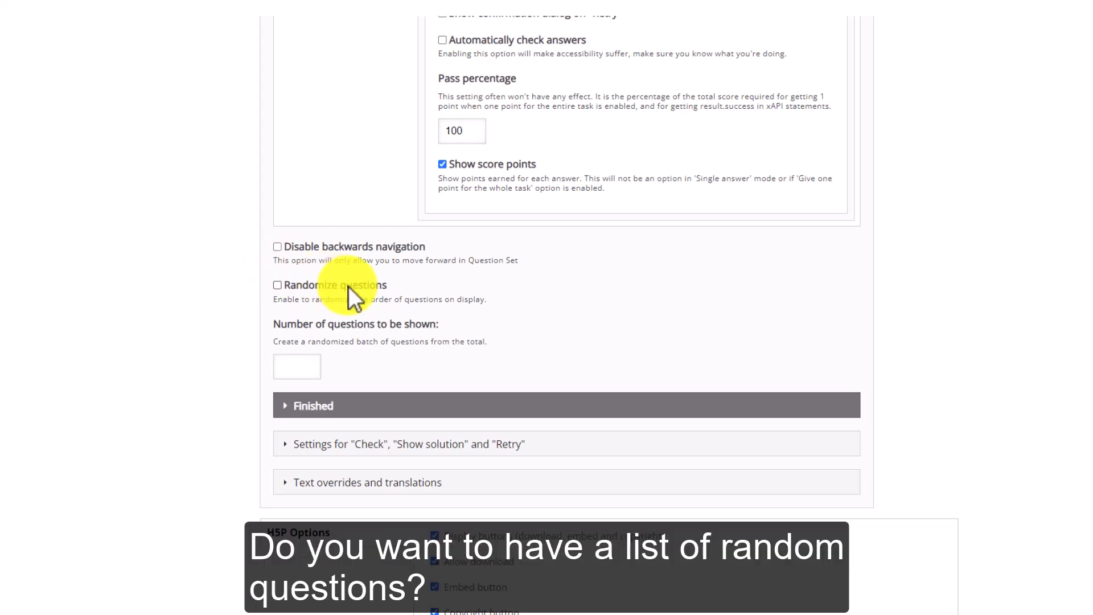
left_click(279, 285)
left_click(683, 613)
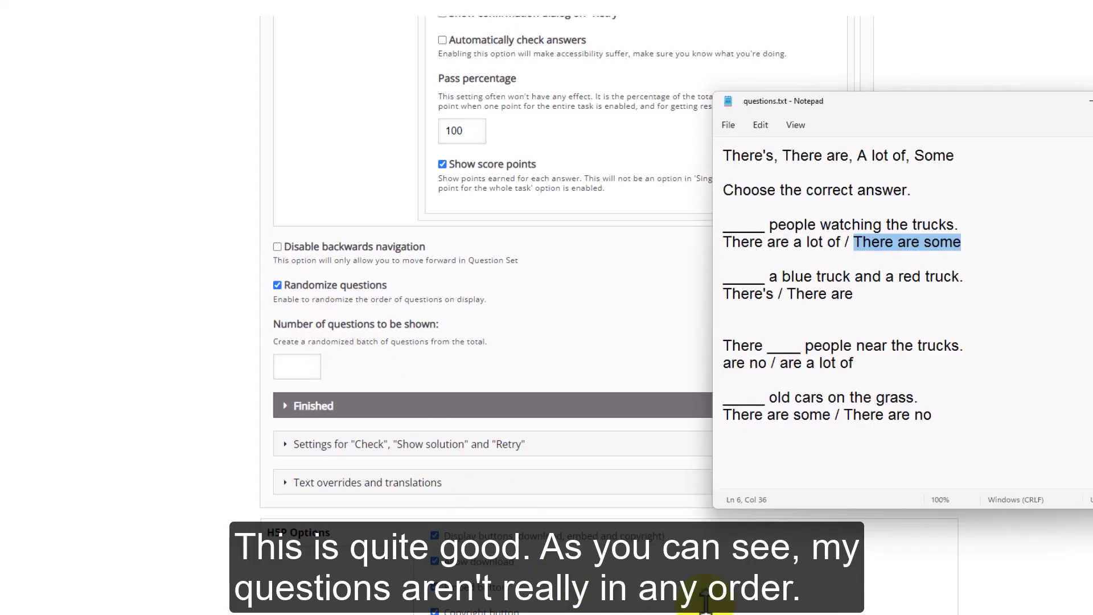
left_click_drag(963, 443, 706, 171)
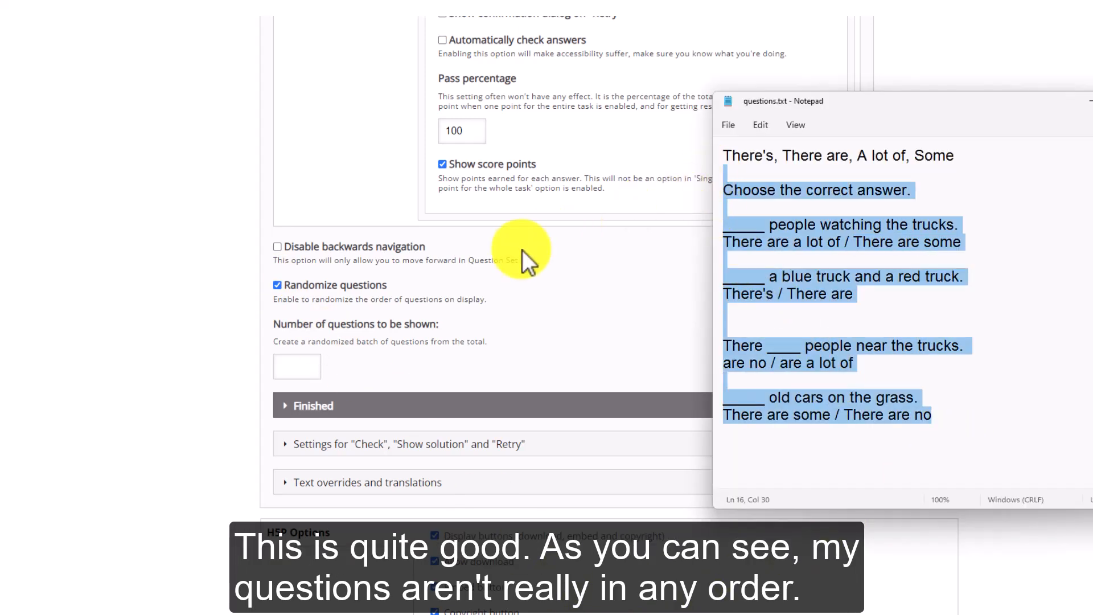
left_click(507, 256)
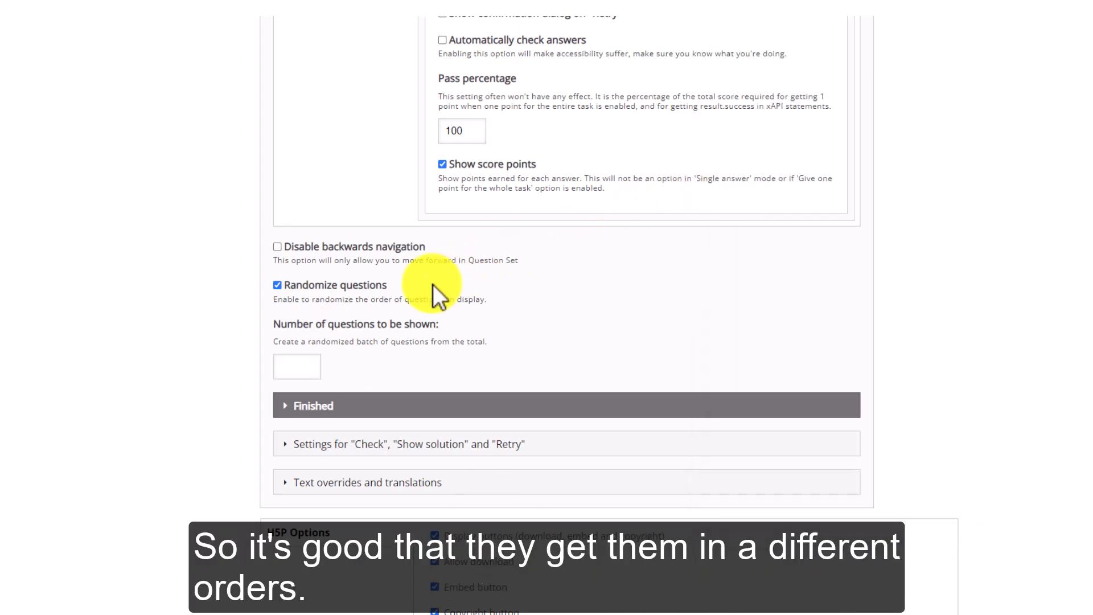
Compare the setting for the number of questions shown with the list in questions.txt, leaving the number blank
scroll(316, 300, "down", 1)
left_click(312, 302)
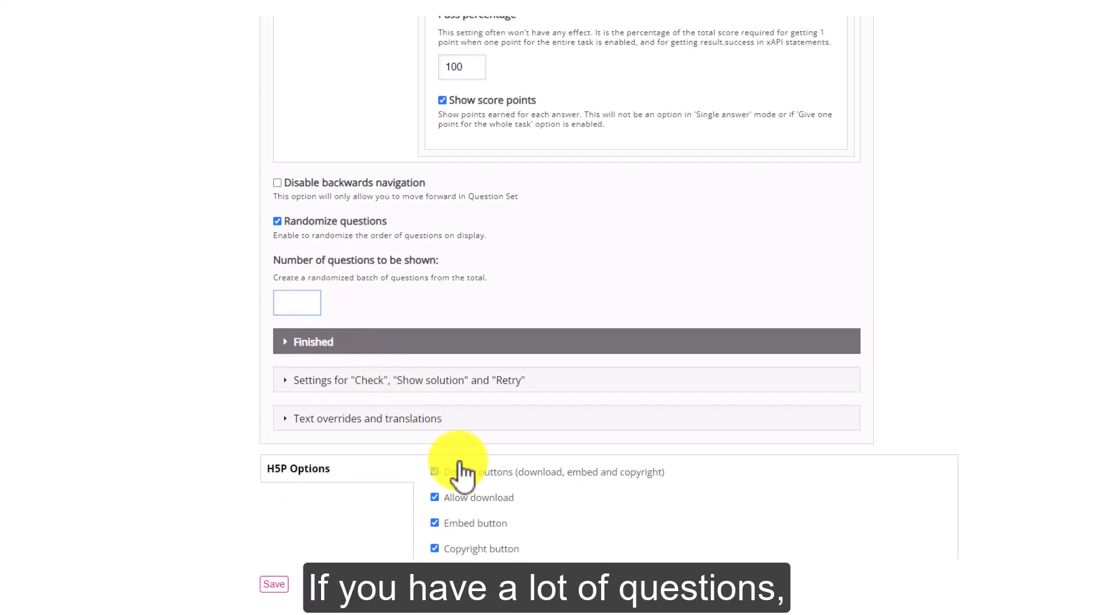
key("alt+Tab")
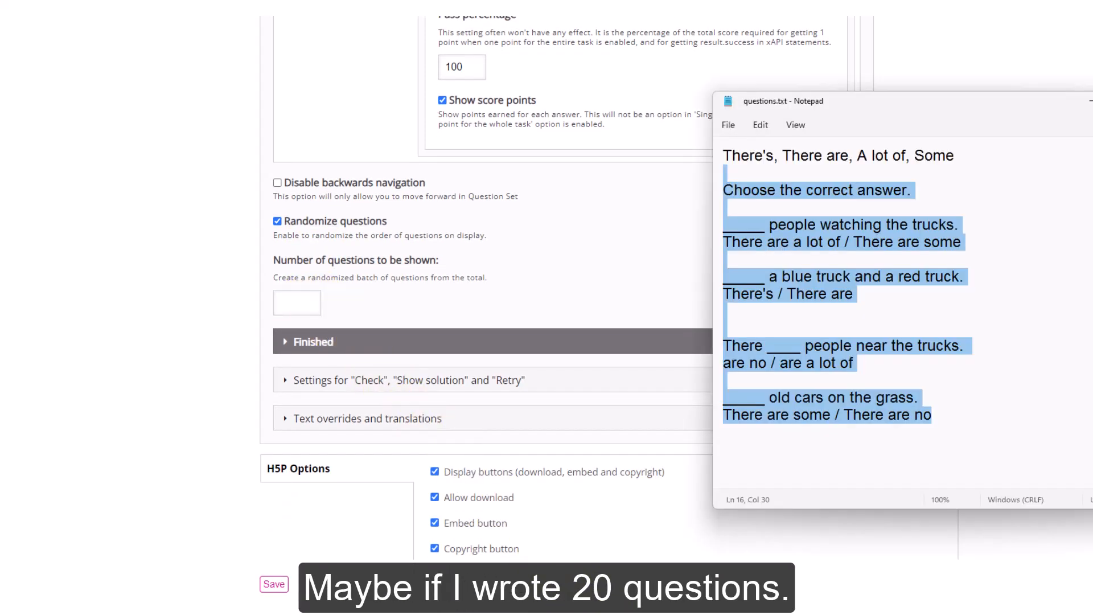
left_click(917, 419)
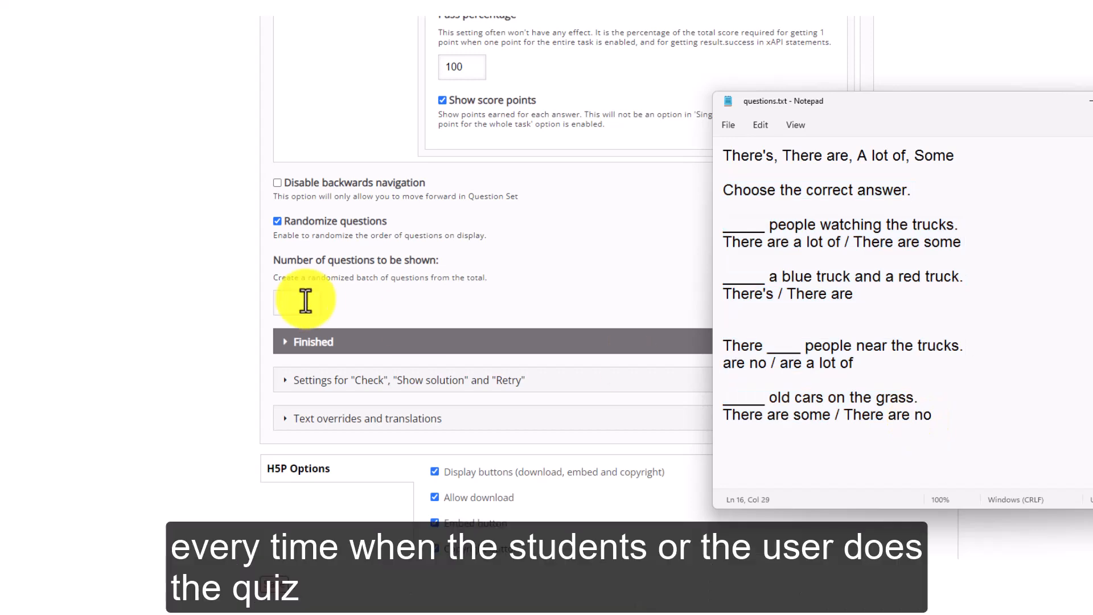
left_click(305, 300)
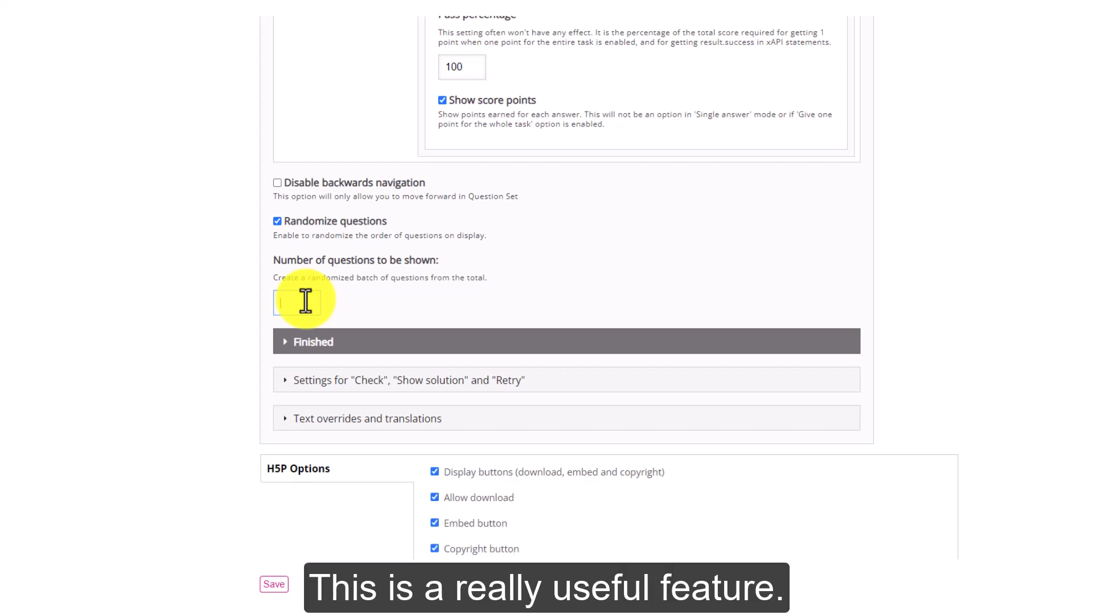
Turn off the solution button in the quiz's Finished settings and collapse that section
scroll(282, 295, "down", 1)
left_click(279, 287)
scroll(278, 295, "down", 2)
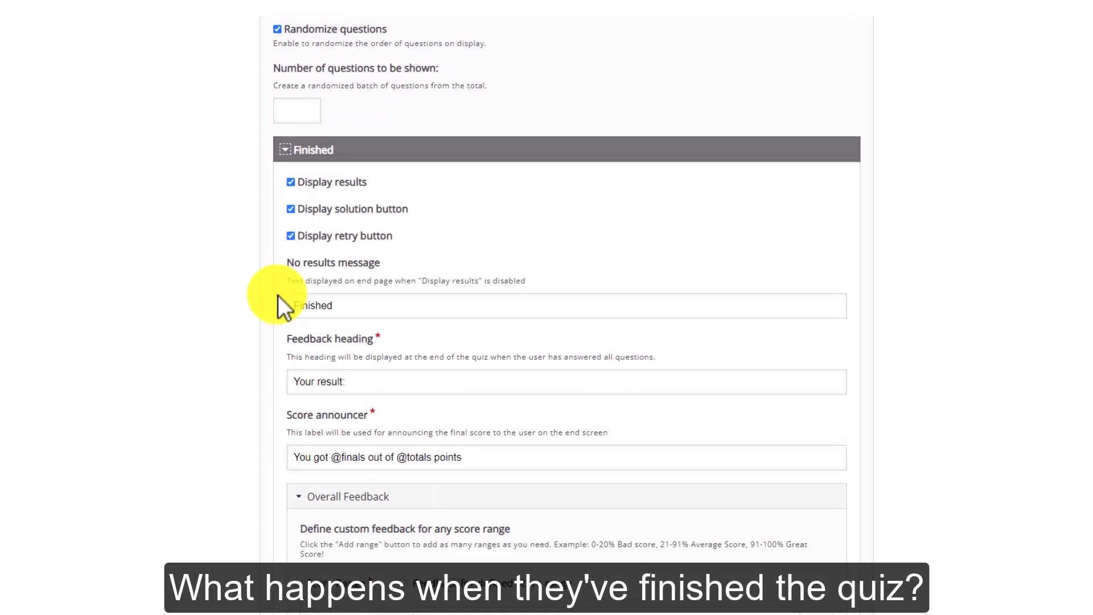
left_click(291, 210)
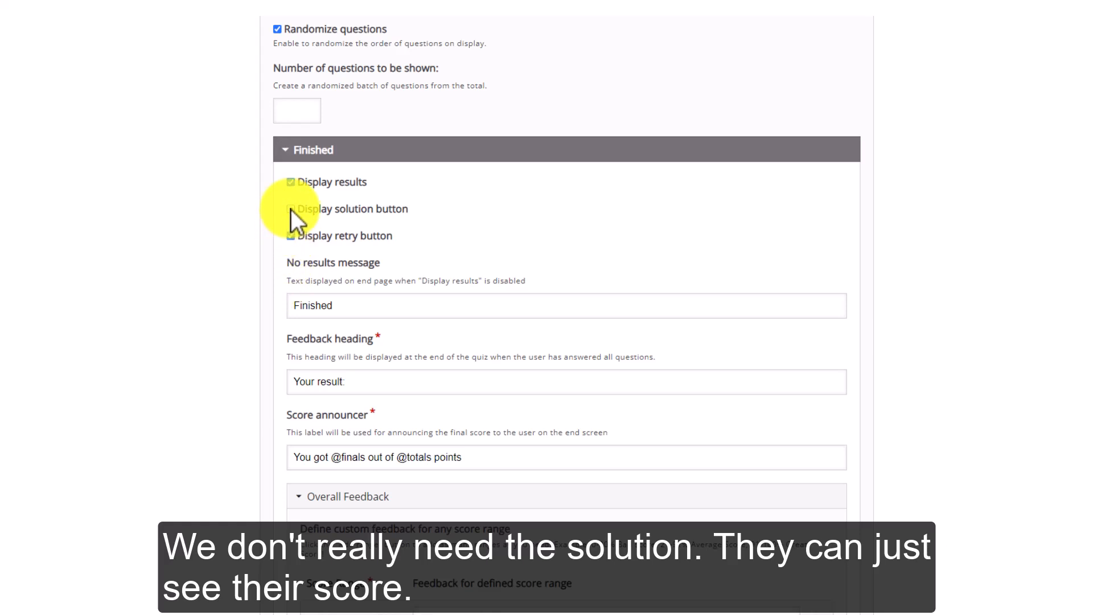
left_click(296, 164)
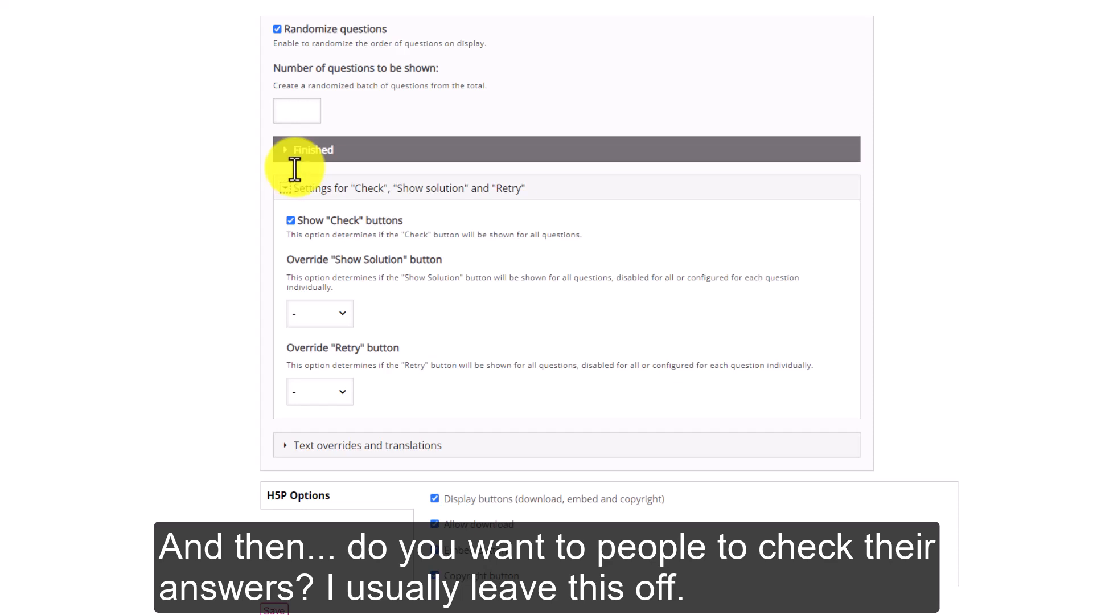
Review the override choices for the "Show Solution" and "Retry" buttons, and turn off the "Check" buttons for all questions
left_click(291, 221)
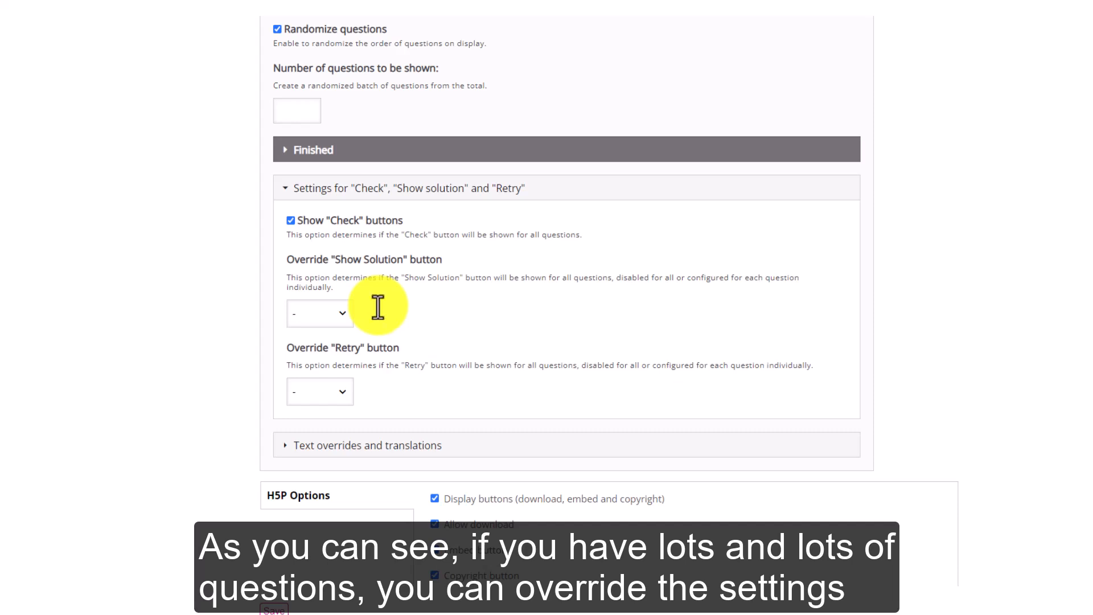
left_click(343, 316)
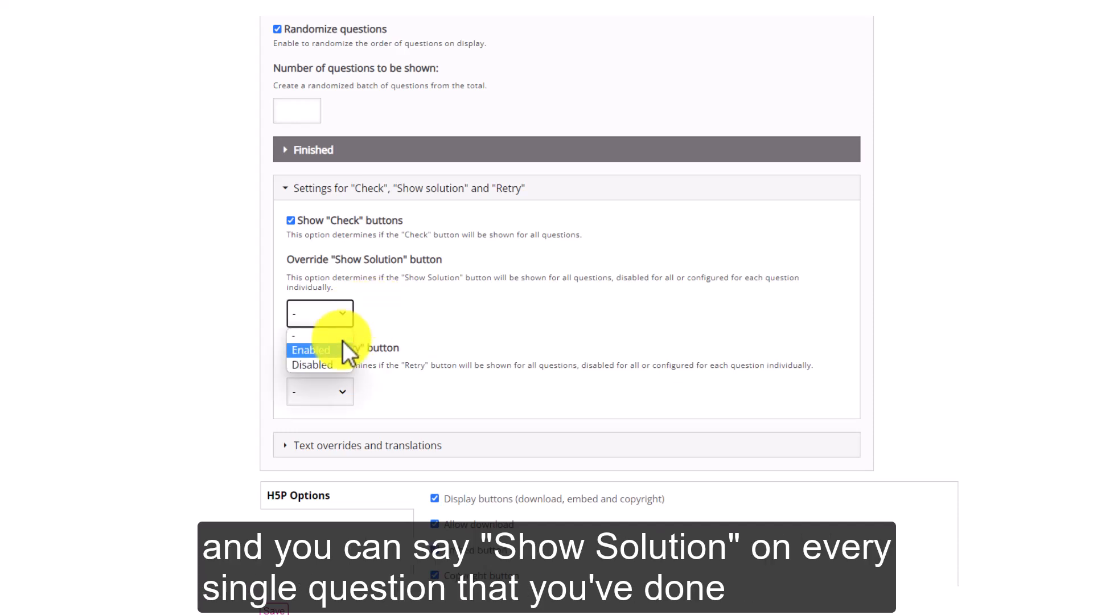
left_click(445, 311)
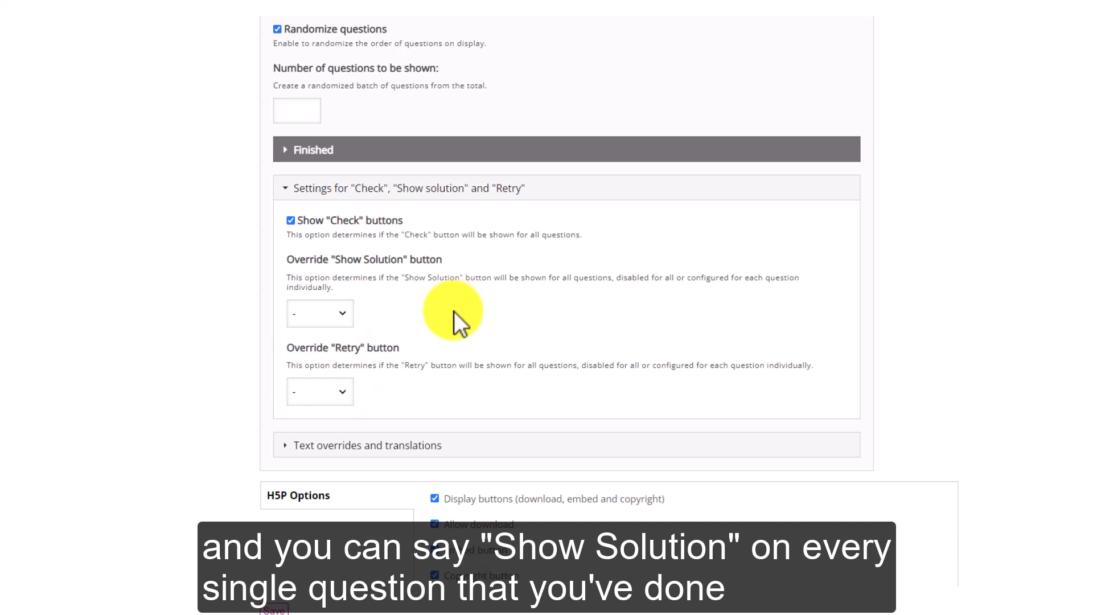
left_click(339, 394)
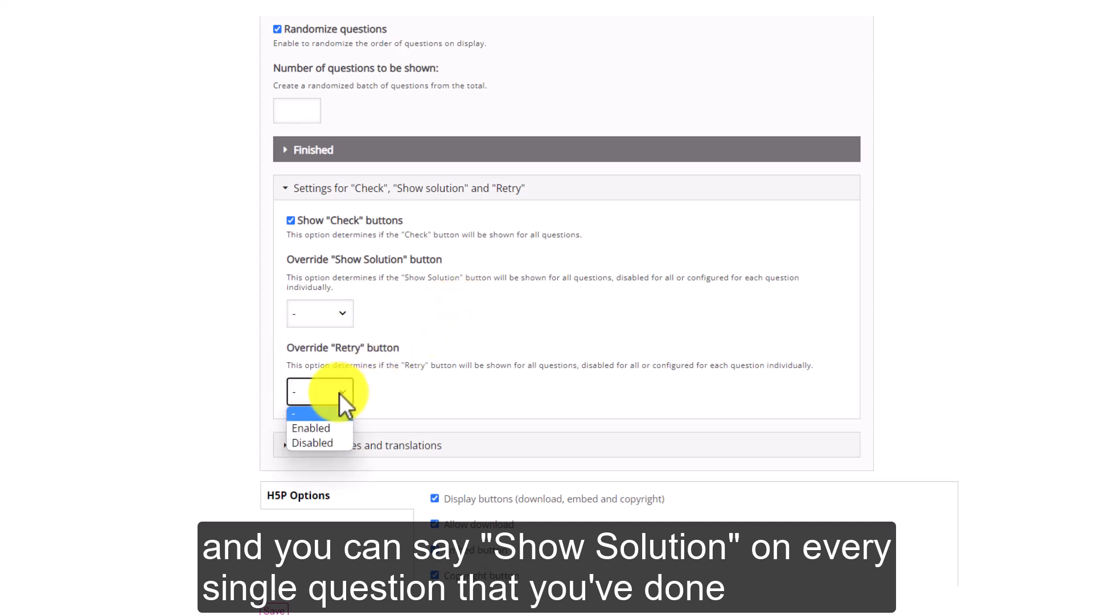
left_click(488, 350)
left_click(291, 220)
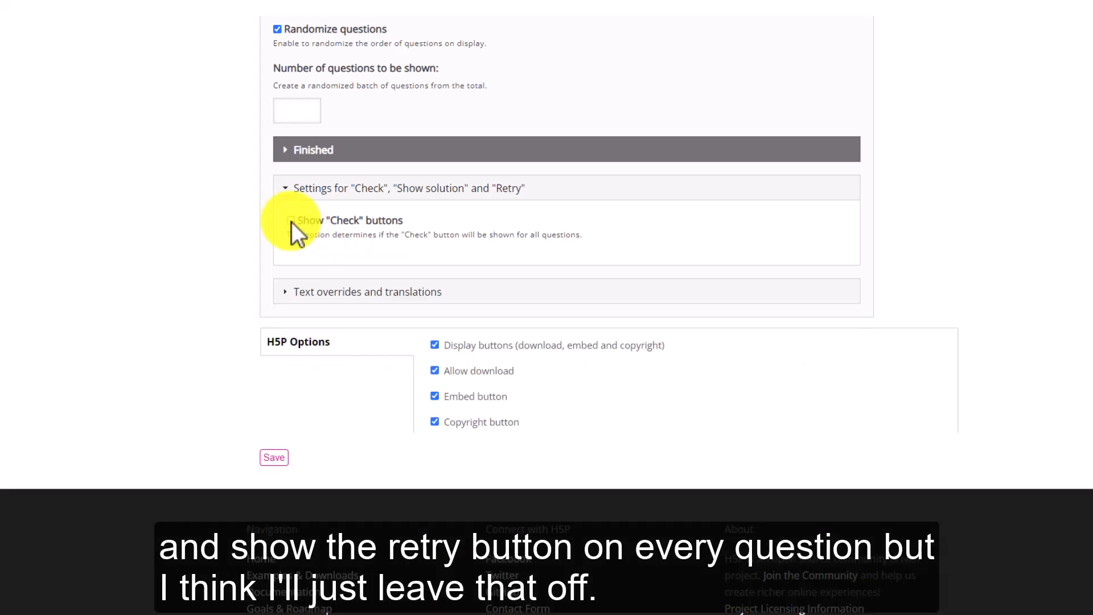
Review the text overrides and translations for the Question Set's navigation buttons, leaving the button labels unchanged
scroll(288, 225, "down", 1)
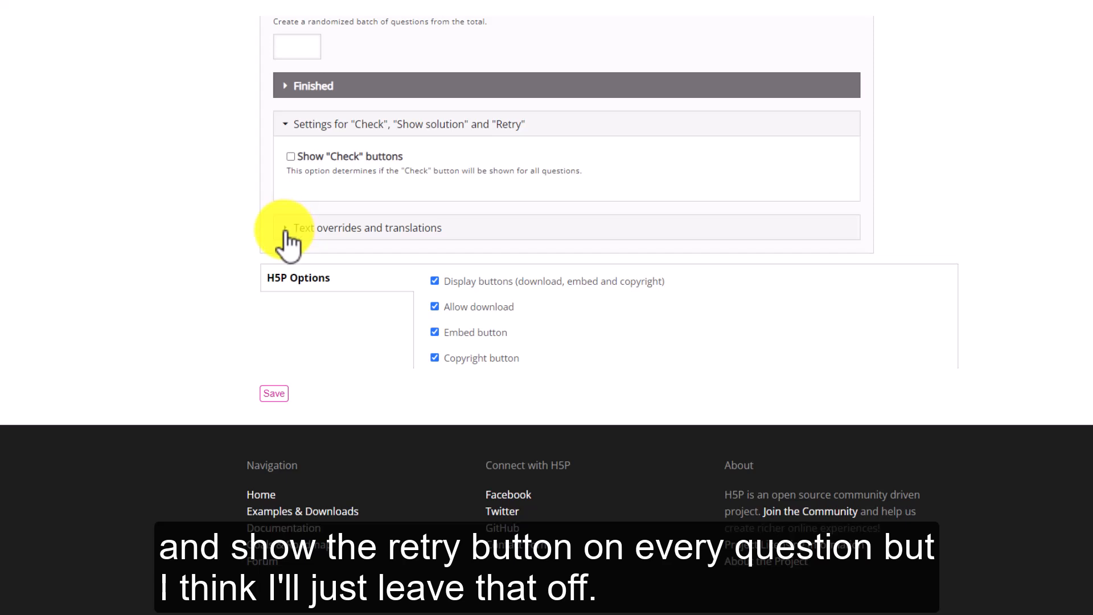
left_click(285, 230)
scroll(286, 231, "down", 1)
left_click(310, 235)
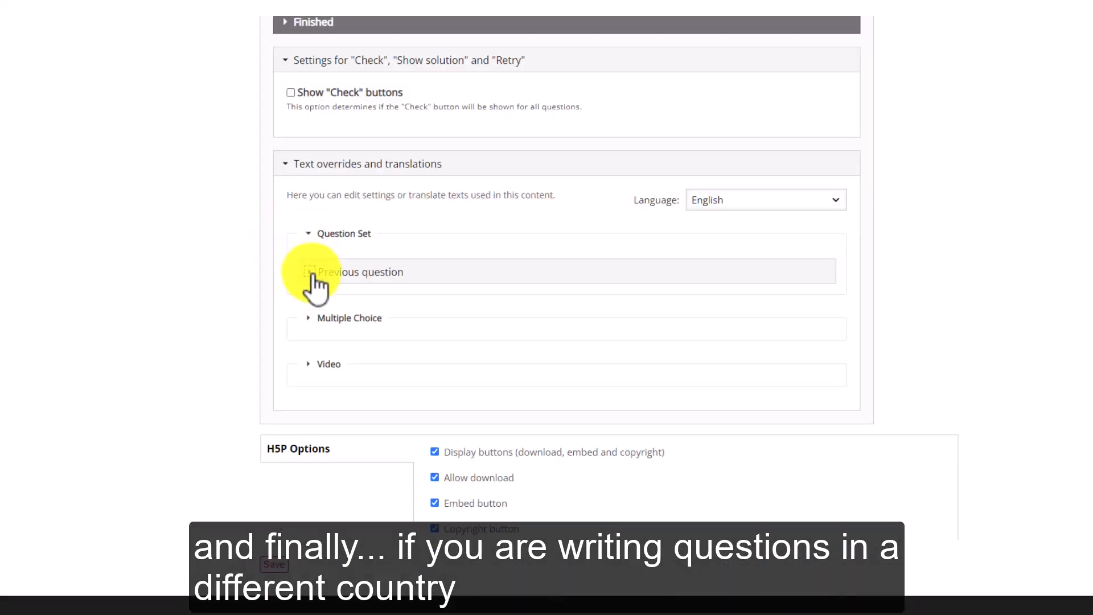
left_click(311, 273)
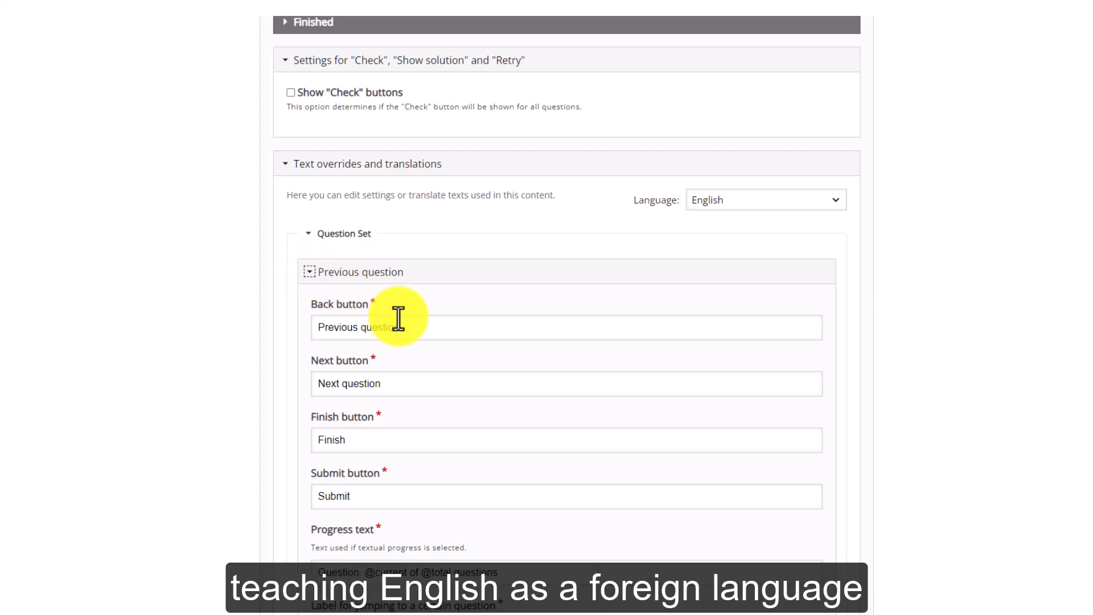
left_click(422, 328)
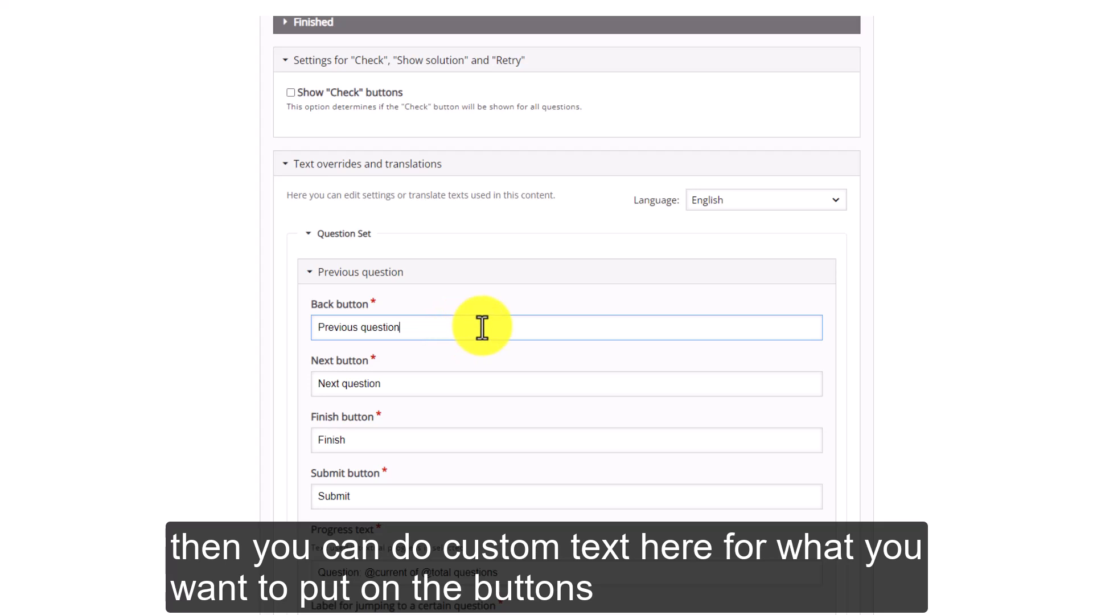
left_click(309, 272)
Review the Multiple Choice text overrides and collapse the text overrides and translations section
left_click(308, 319)
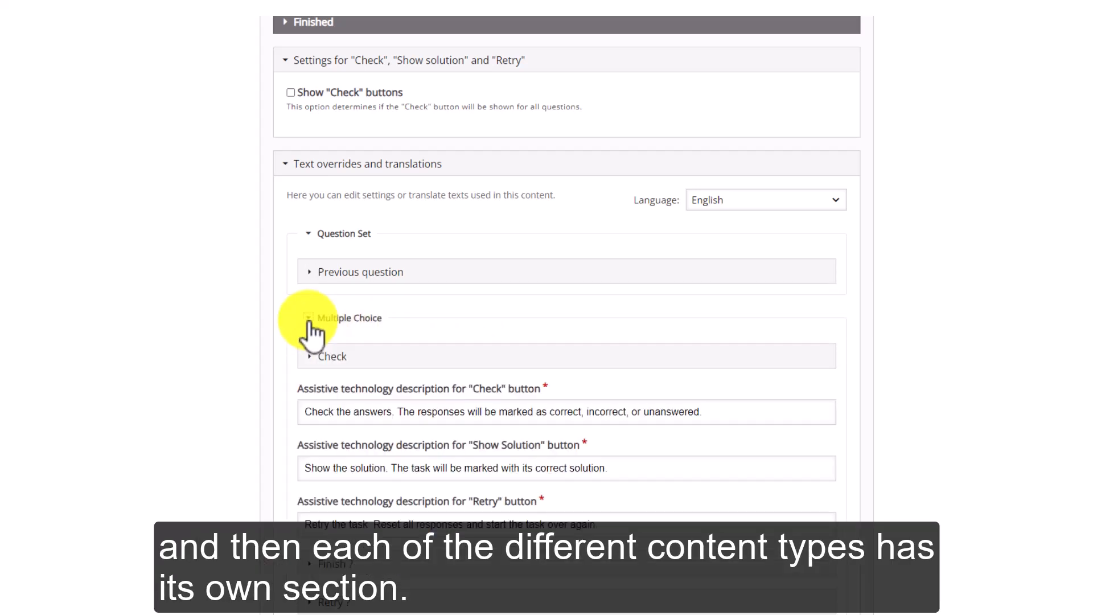
scroll(341, 452, "down", 2)
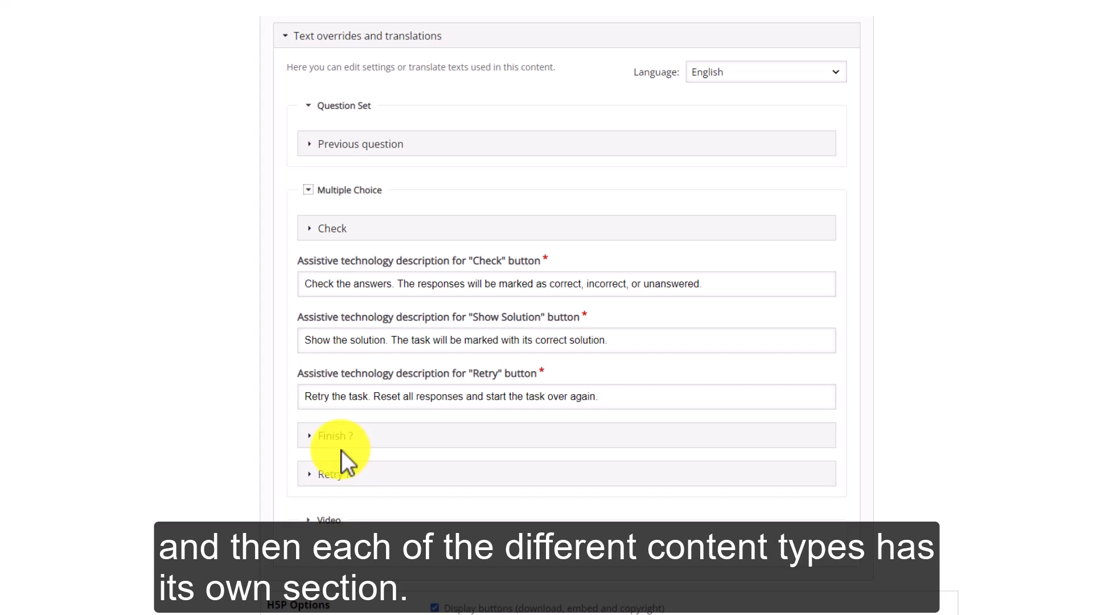
left_click(308, 191)
left_click(307, 236)
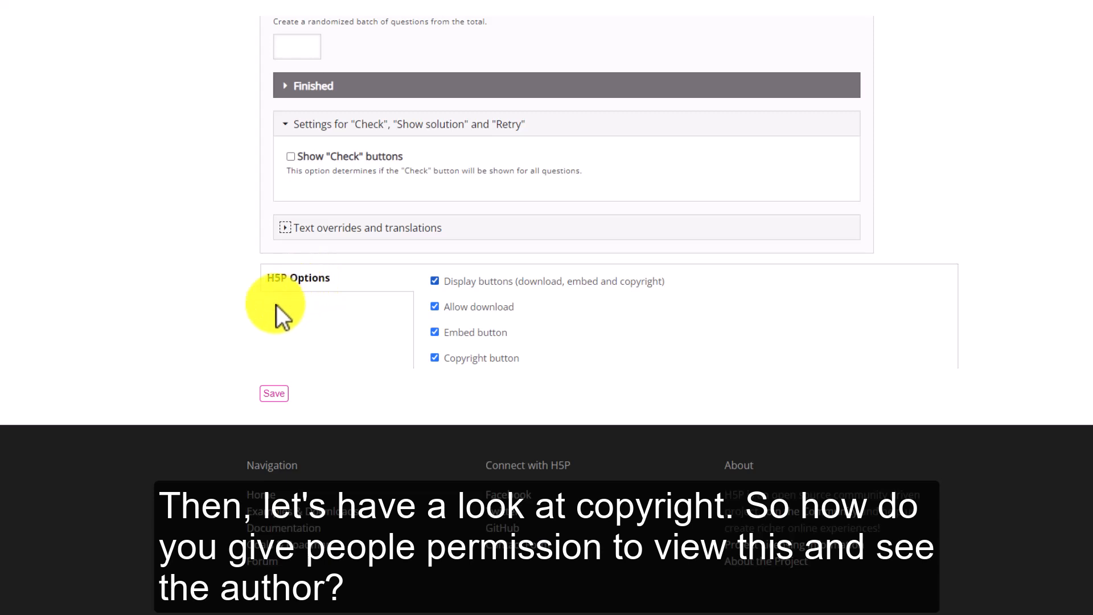
Open the metadata of the whole question set and display its license choices
scroll(261, 317, "up", 20)
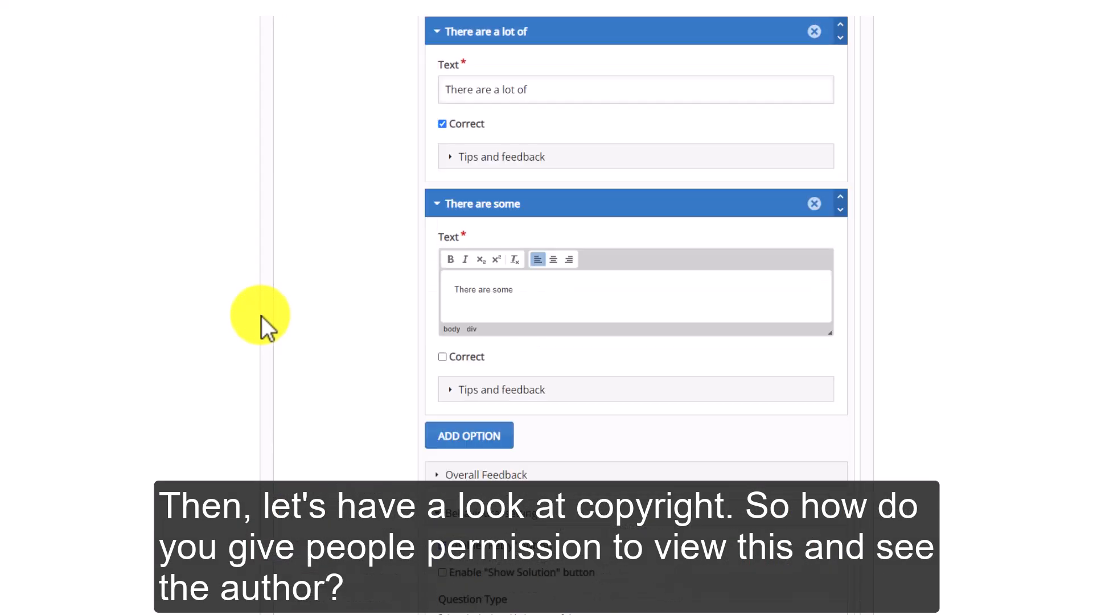
scroll(266, 327, "down", 3)
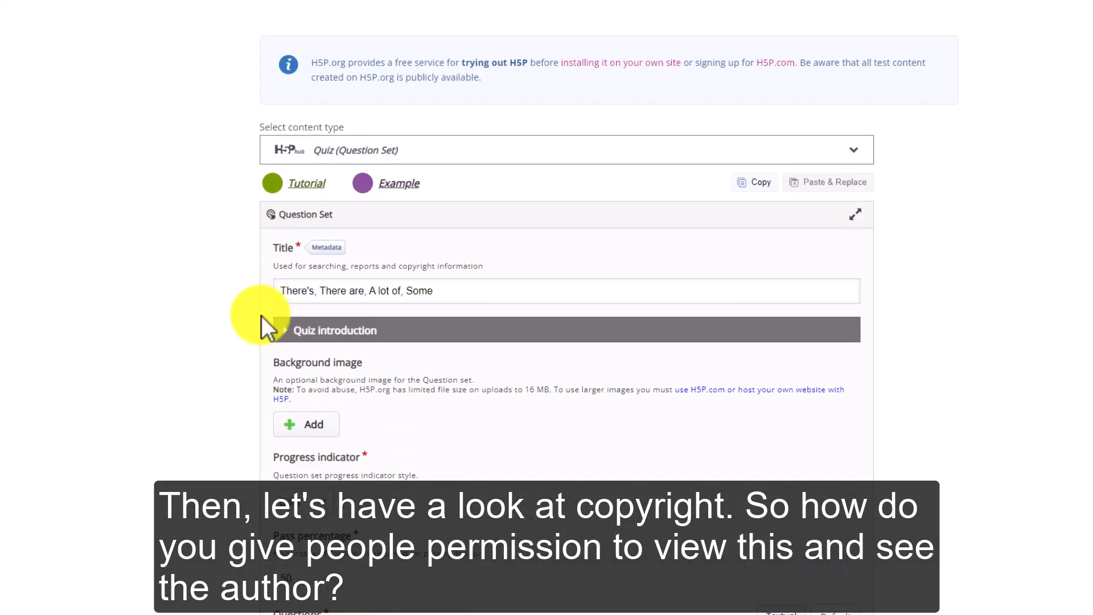
left_click(339, 248)
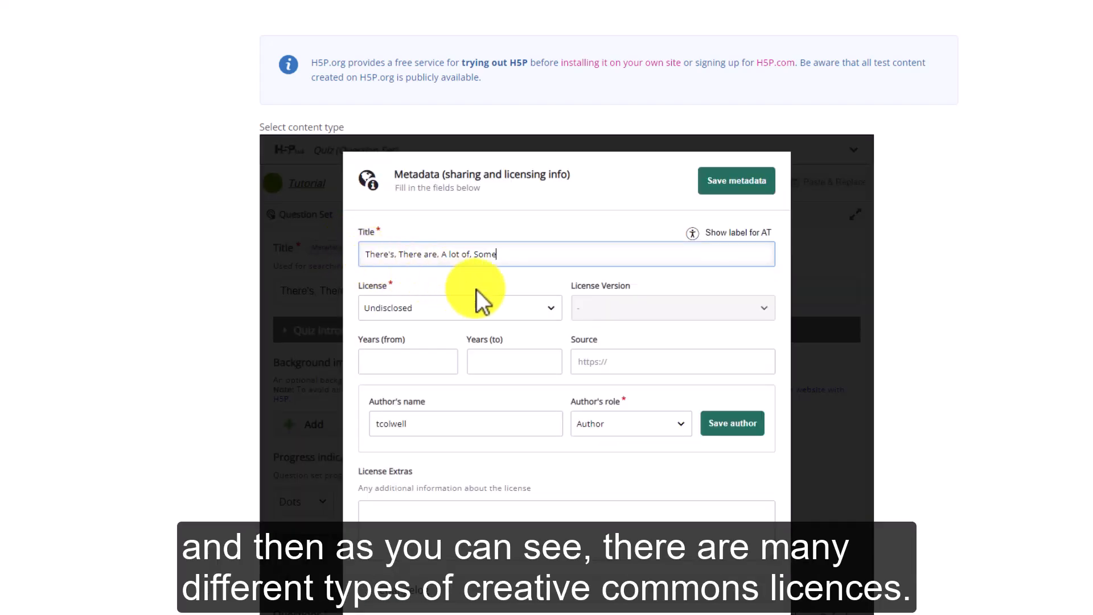
left_click(528, 309)
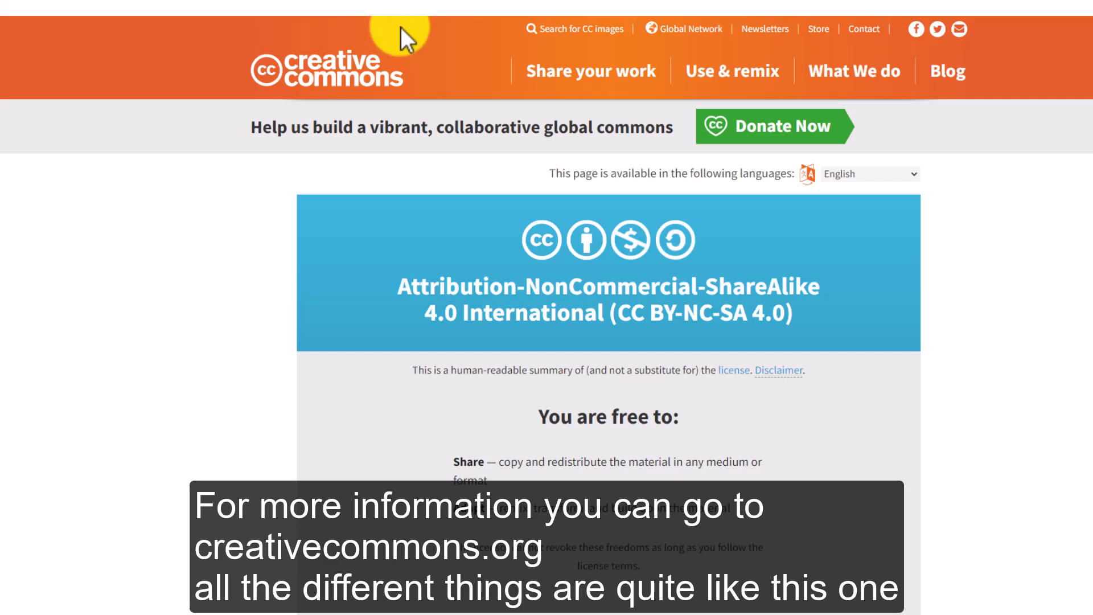
Examine the terms of the Attribution-NonCommercial-ShareAlike 4.0 International license on the Creative Commons site
scroll(361, 401, "down", 1)
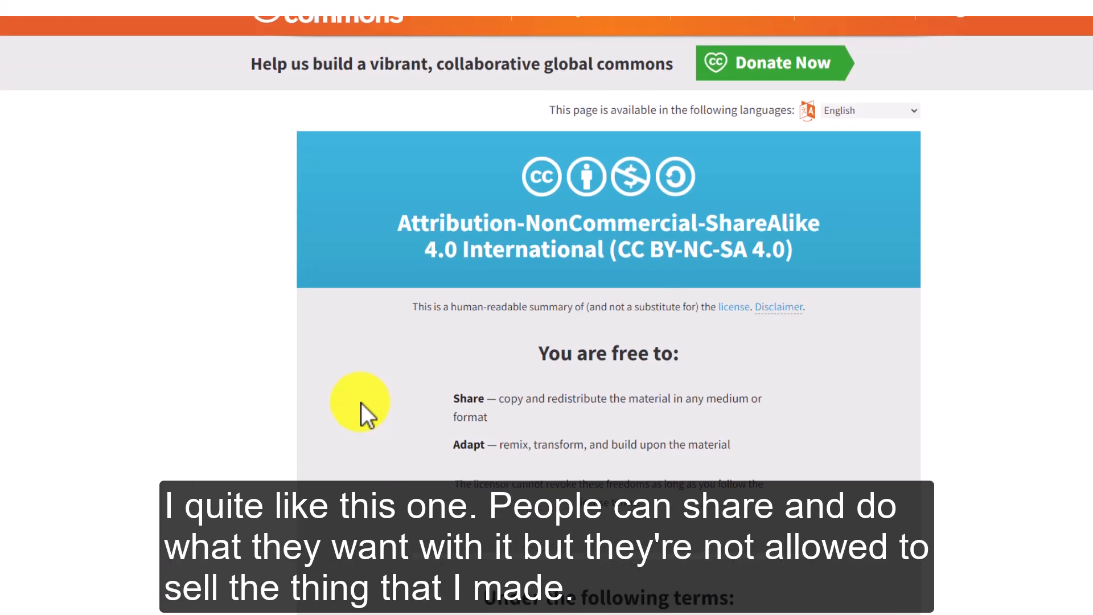
scroll(361, 402, "up", 1)
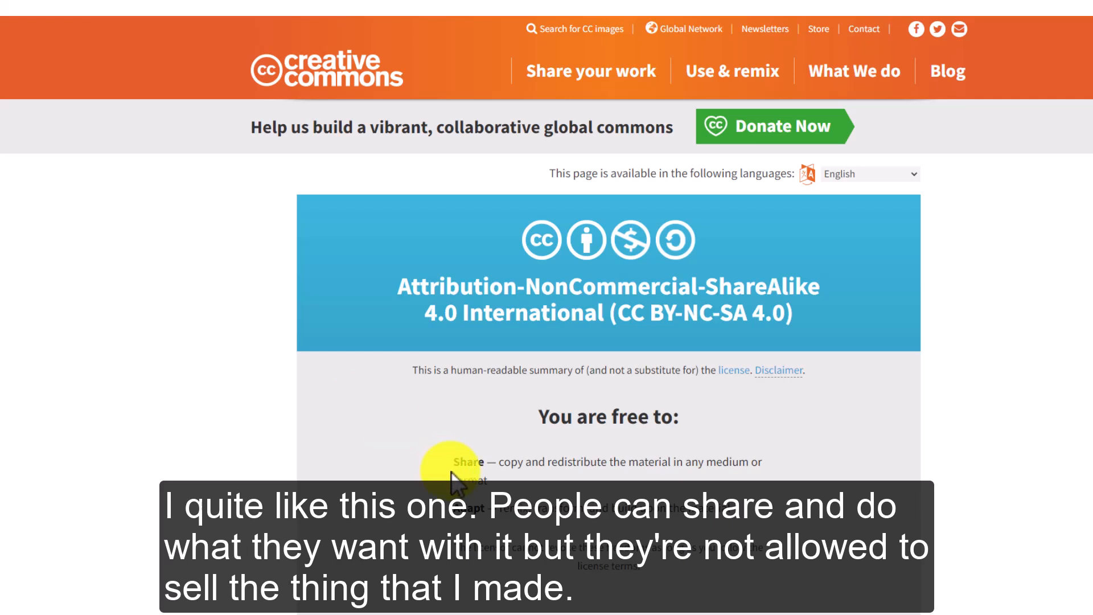
left_click_drag(785, 313, 616, 312)
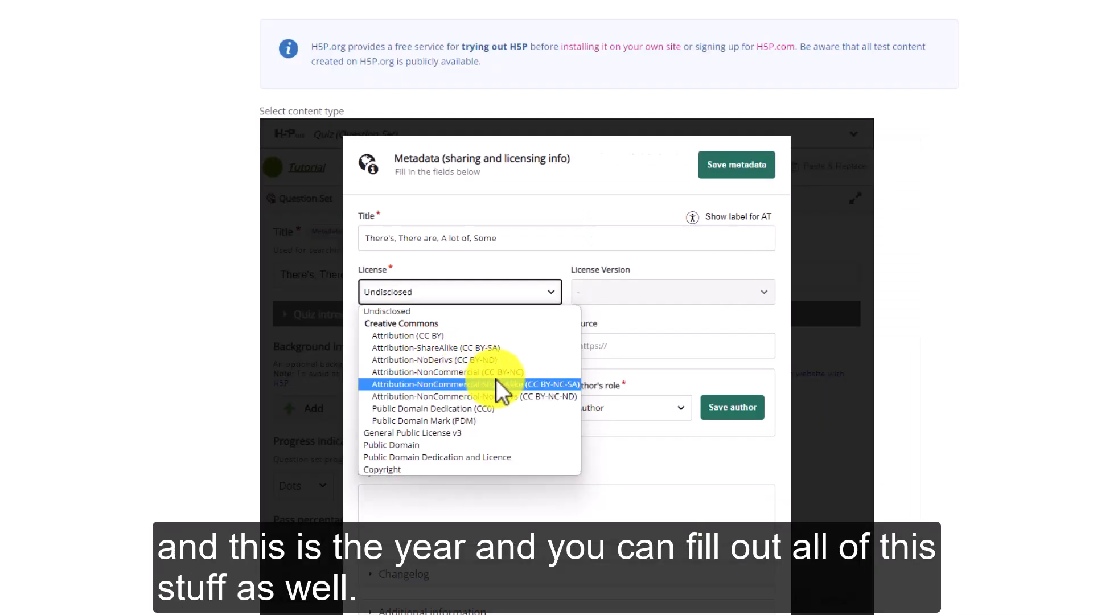
Set the quiz's license to Attribution-NonCommercial-ShareAlike (CC BY-NC-SA) with 2022 as the starting year, leaving the source blank
left_click(496, 381)
left_click(404, 347)
type("2022")
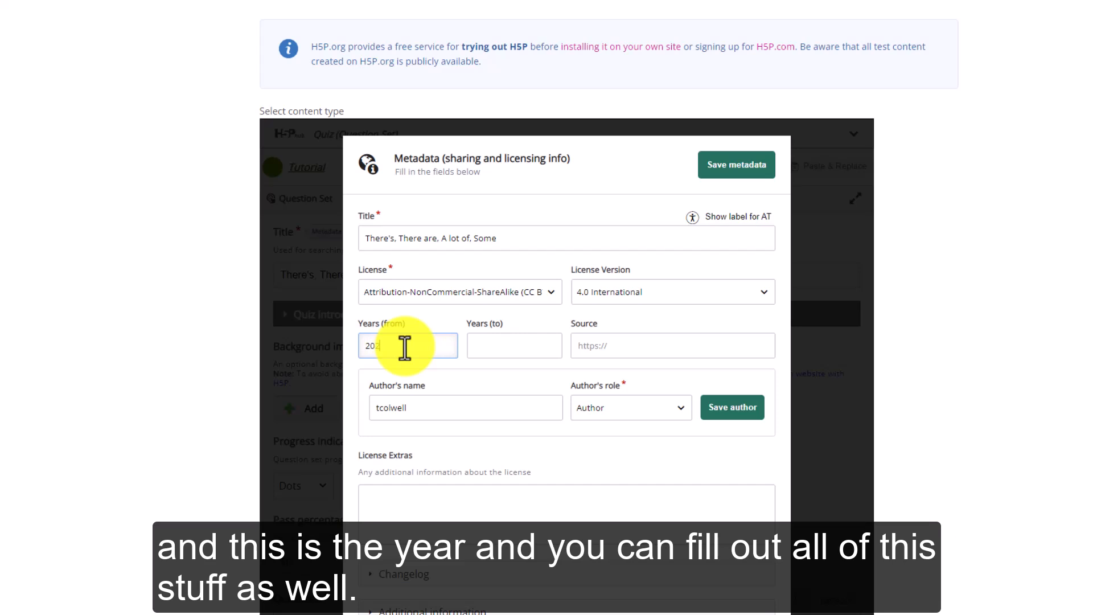
key("Tab")
left_click(592, 352)
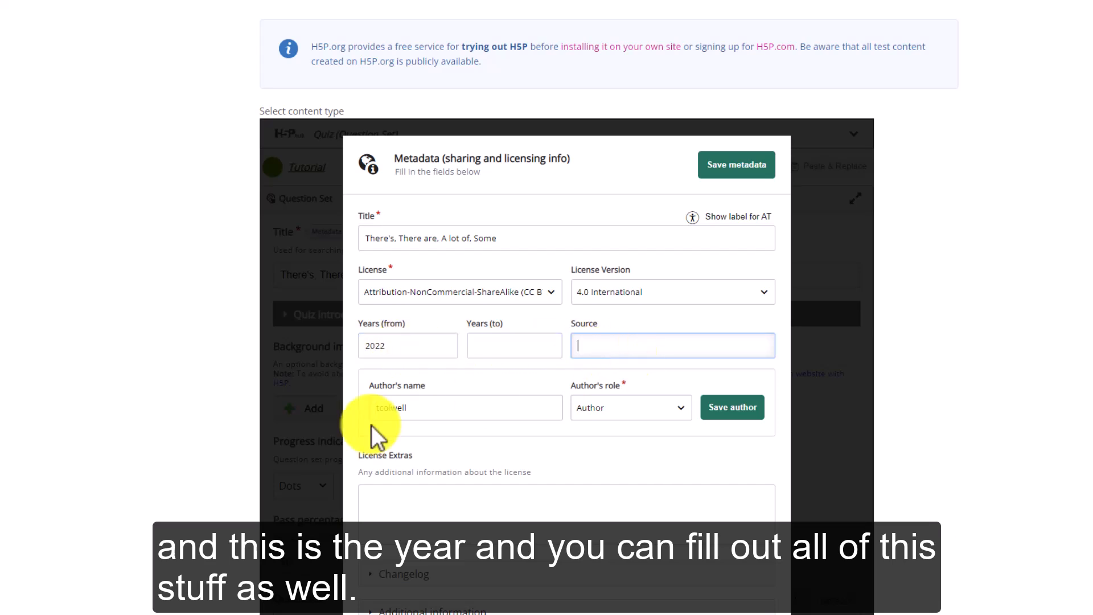
Review the License Extras and Changelog sections, and save the quiz's metadata
scroll(372, 425, "down", 1)
scroll(393, 365, "down", 3)
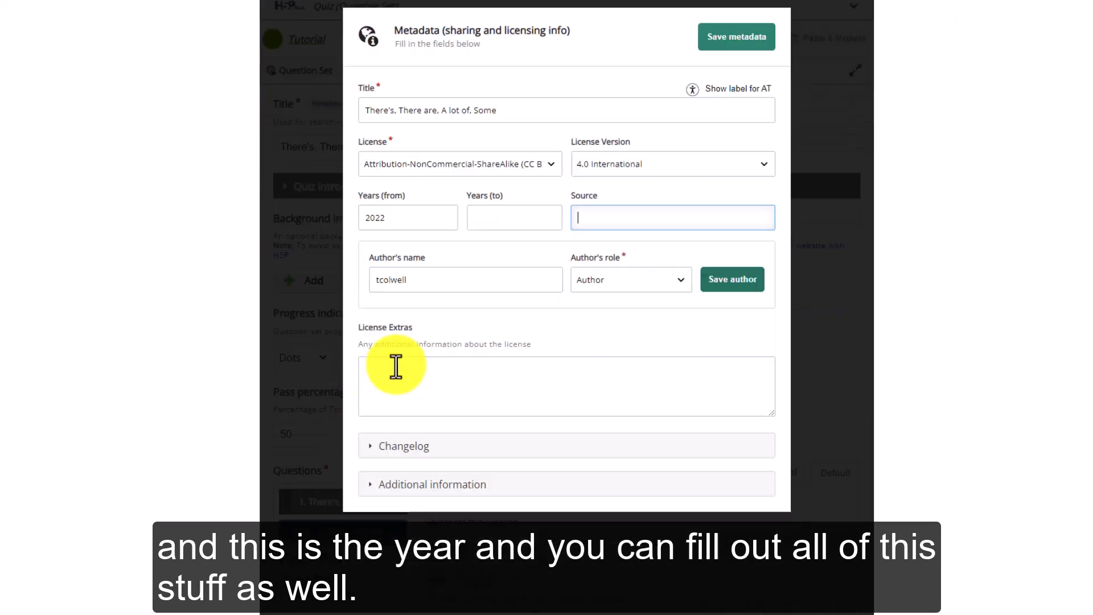
scroll(418, 325, "up", 1)
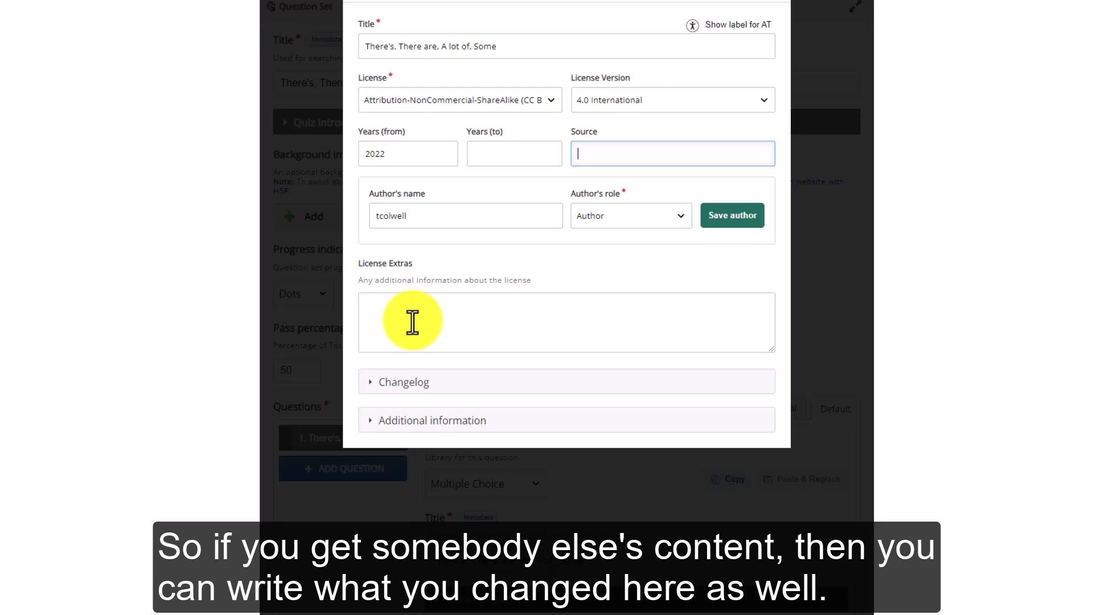
left_click(370, 392)
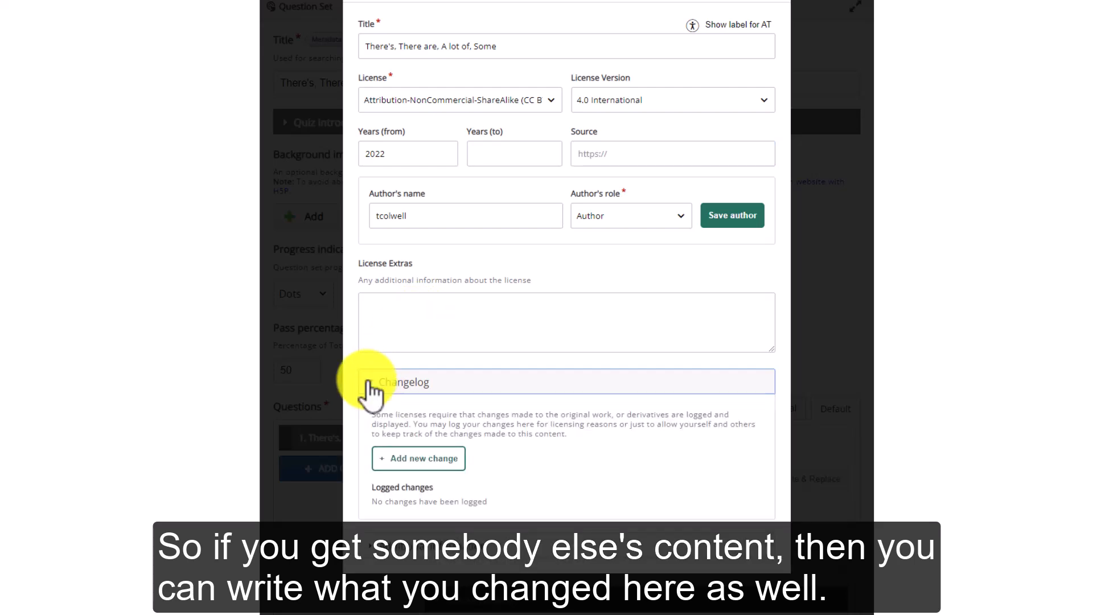
left_click(371, 392)
scroll(550, 273, "up", 5)
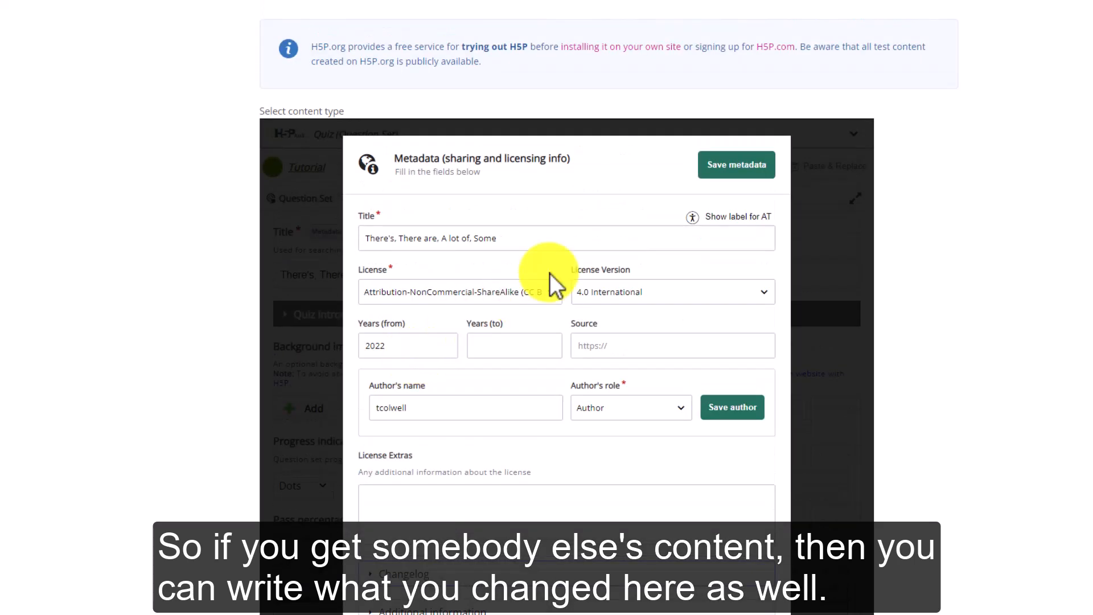
left_click(720, 172)
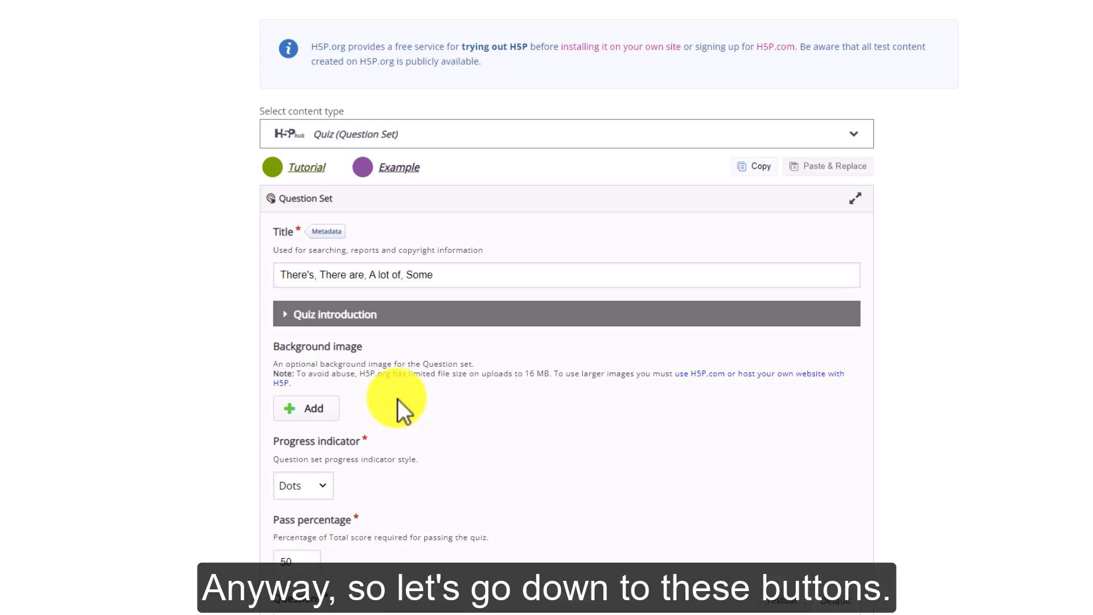
Save the quiz with the display, download, embed and copyright button options left enabled
scroll(397, 399, "down", 20)
scroll(397, 398, "down", 15)
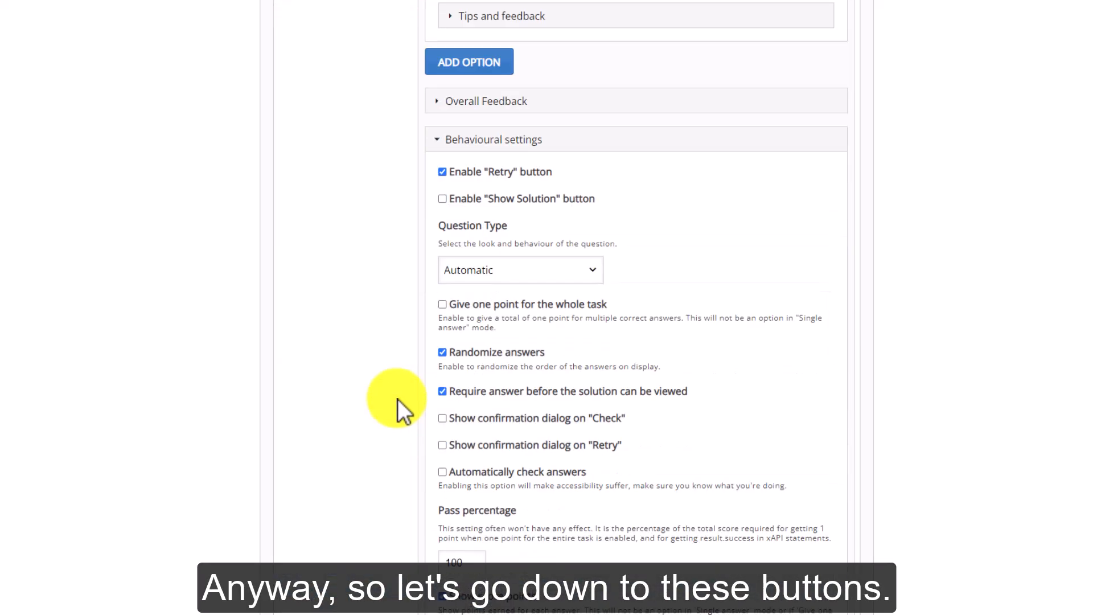
scroll(397, 398, "down", 2)
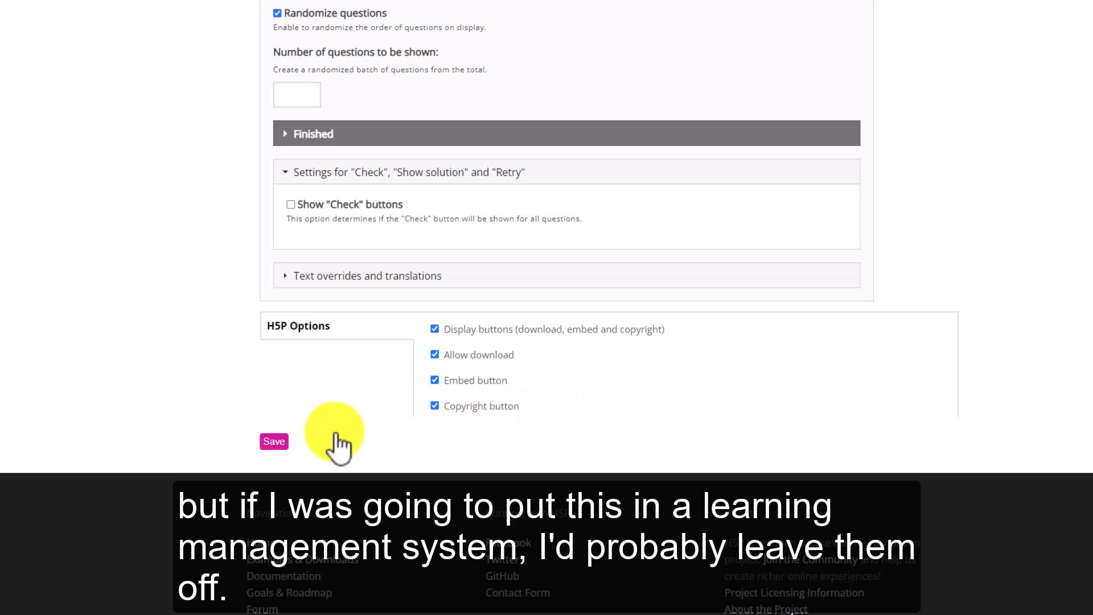
left_click(269, 443)
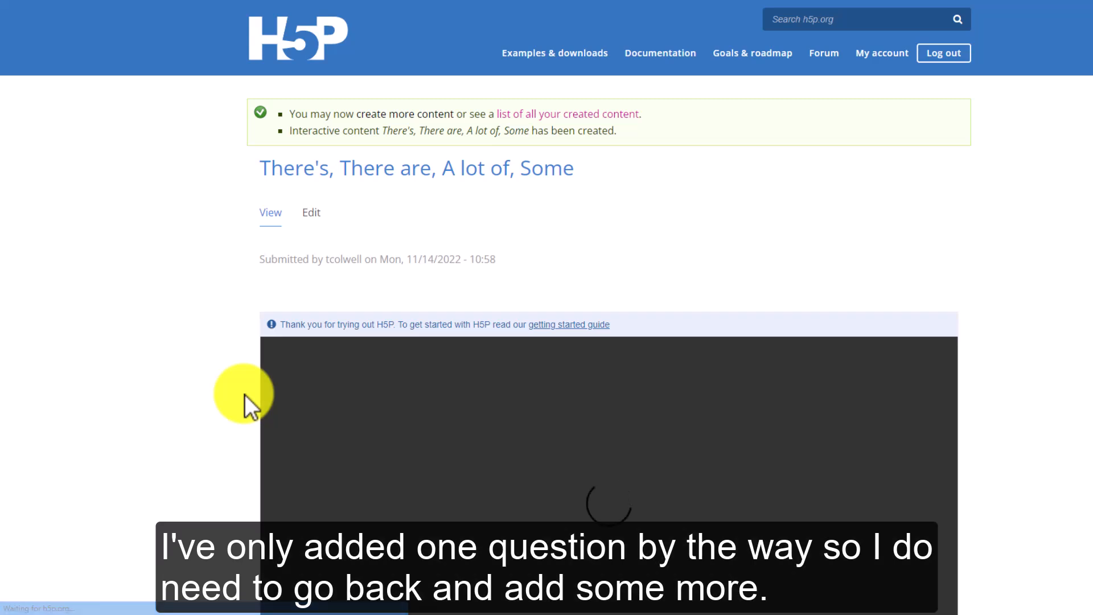
Test the saved quiz by briefly playing the truck video, answering "There are some" and finishing the attempt
scroll(229, 354, "down", 5)
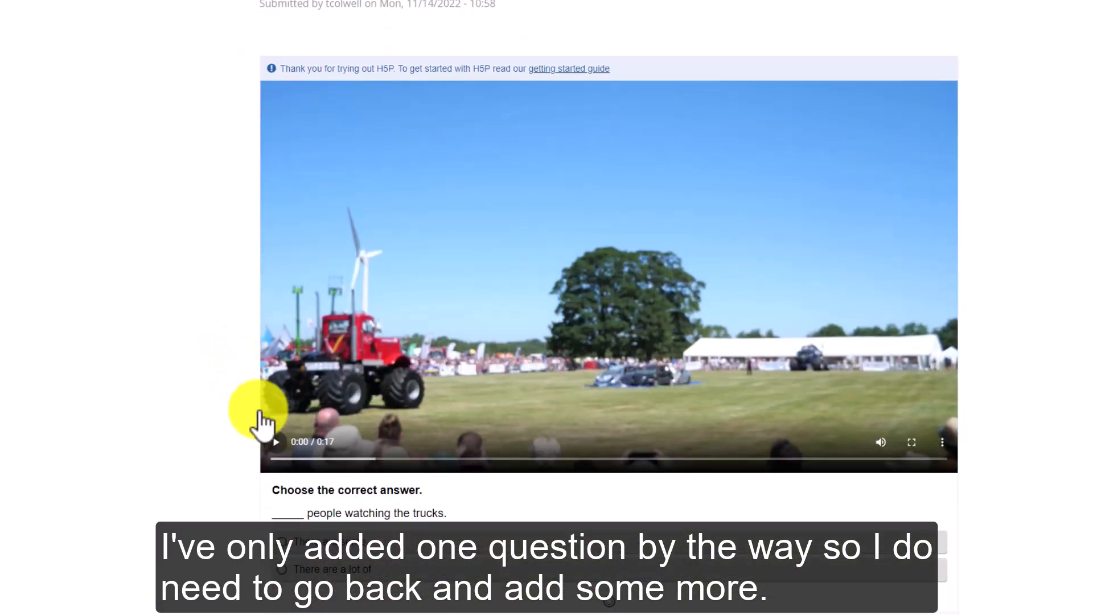
left_click(277, 444)
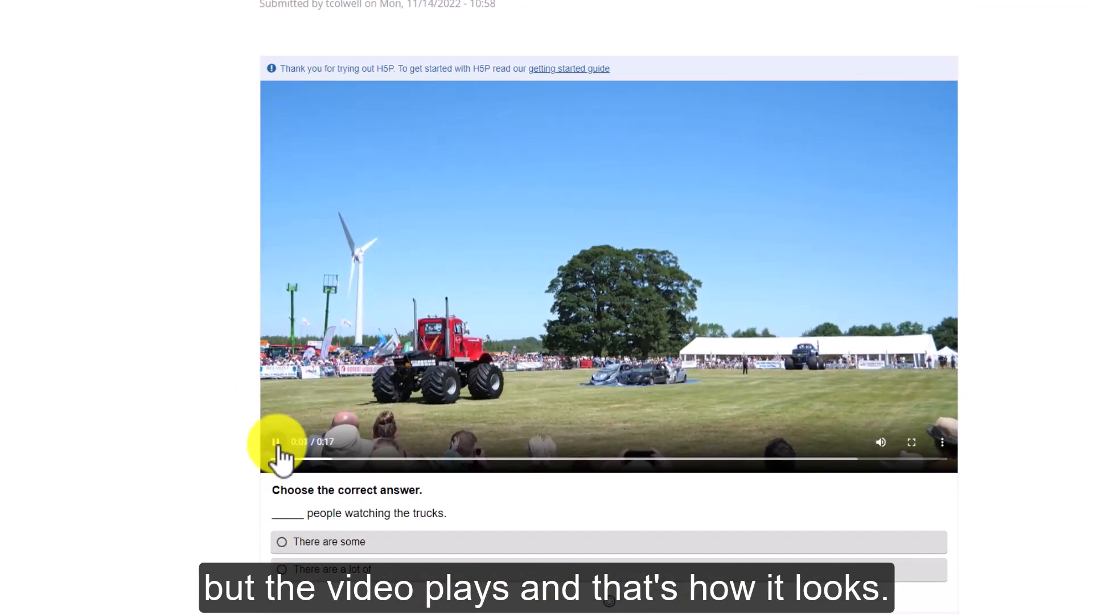
left_click(276, 444)
scroll(278, 445, "down", 3)
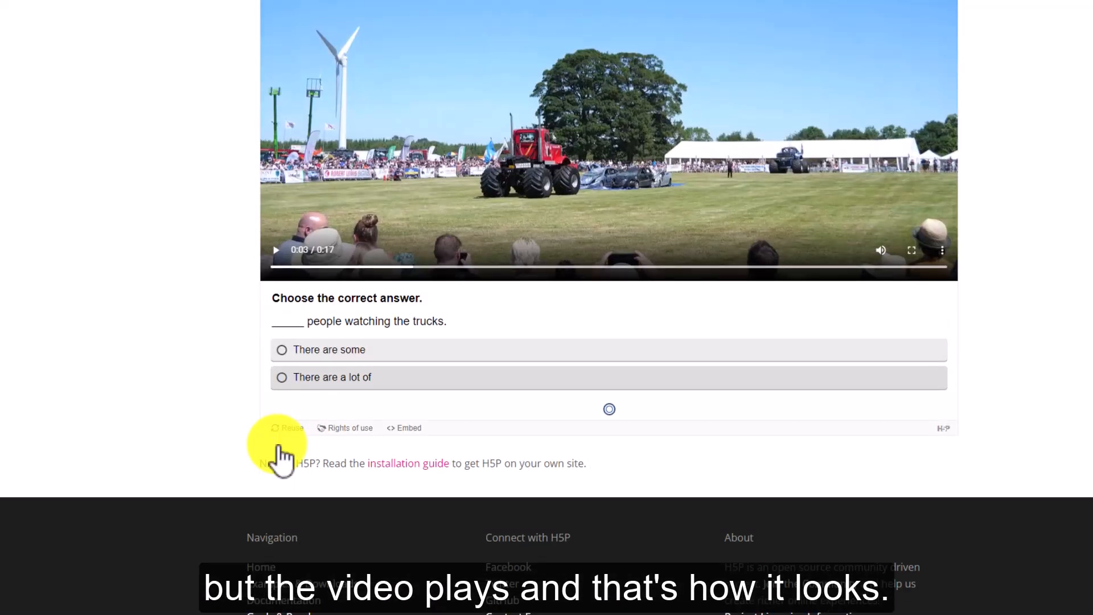
left_click(410, 363)
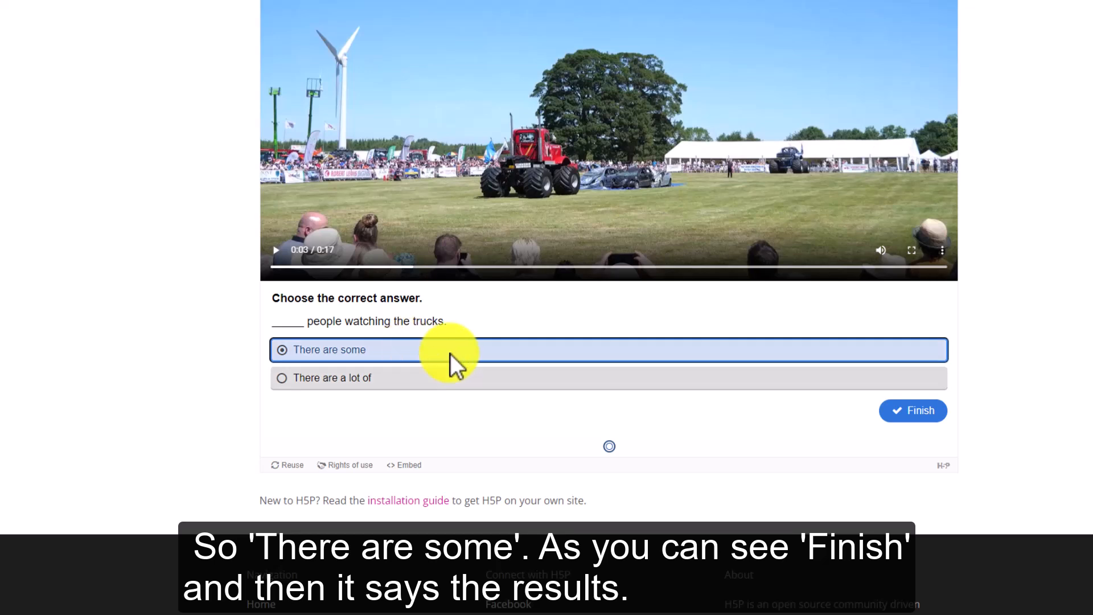
left_click(914, 411)
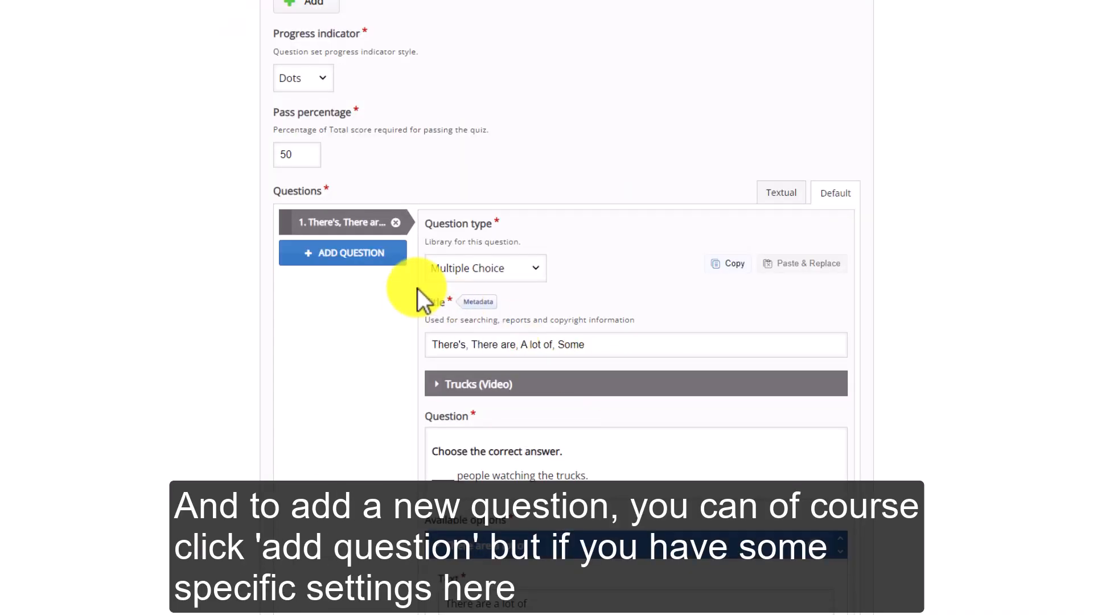
In the quiz editor, examine the existing question's overall feedback and behavioural settings
scroll(418, 288, "down", 1)
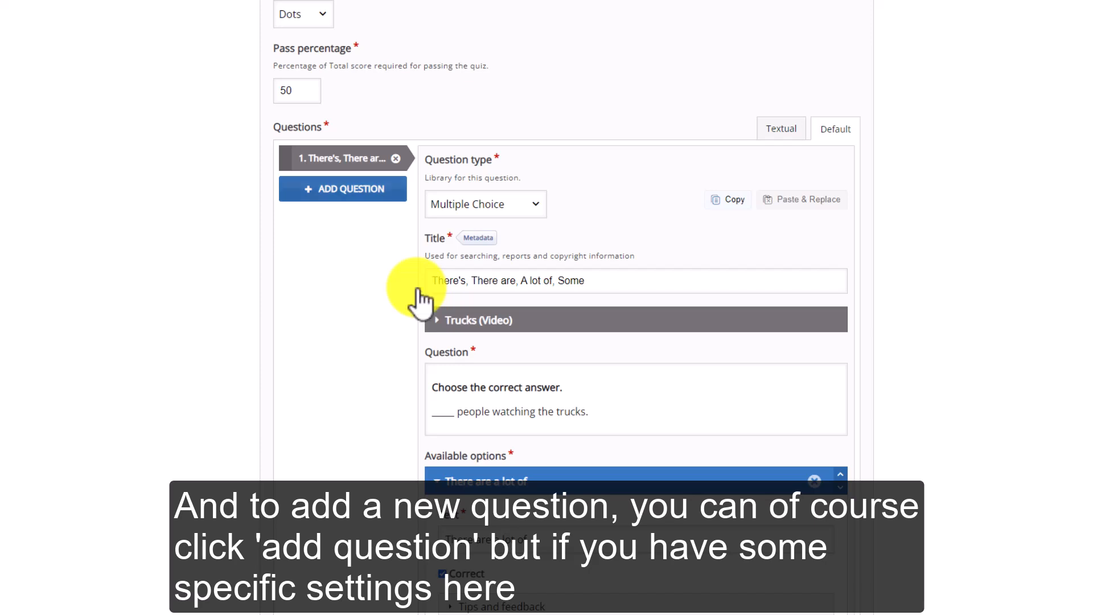
scroll(418, 288, "down", 10)
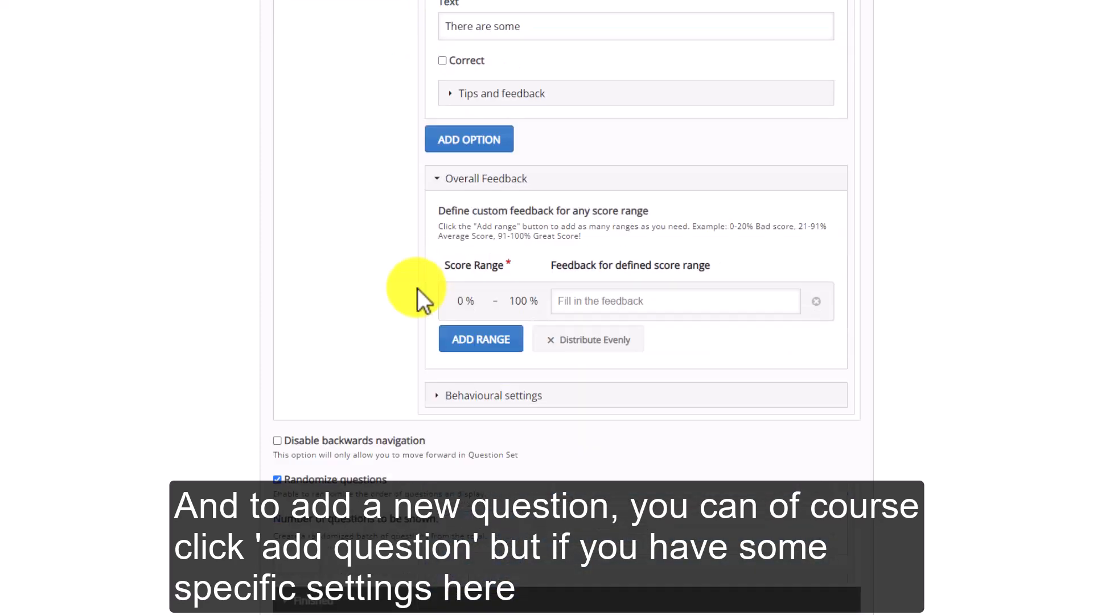
left_click(437, 379)
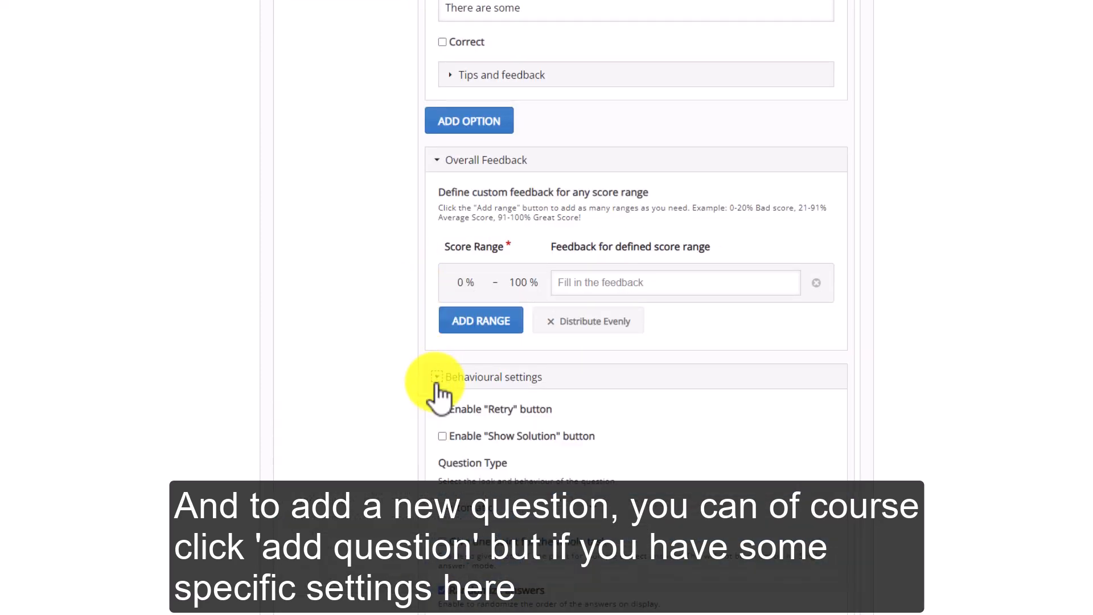
scroll(436, 384, "down", 4)
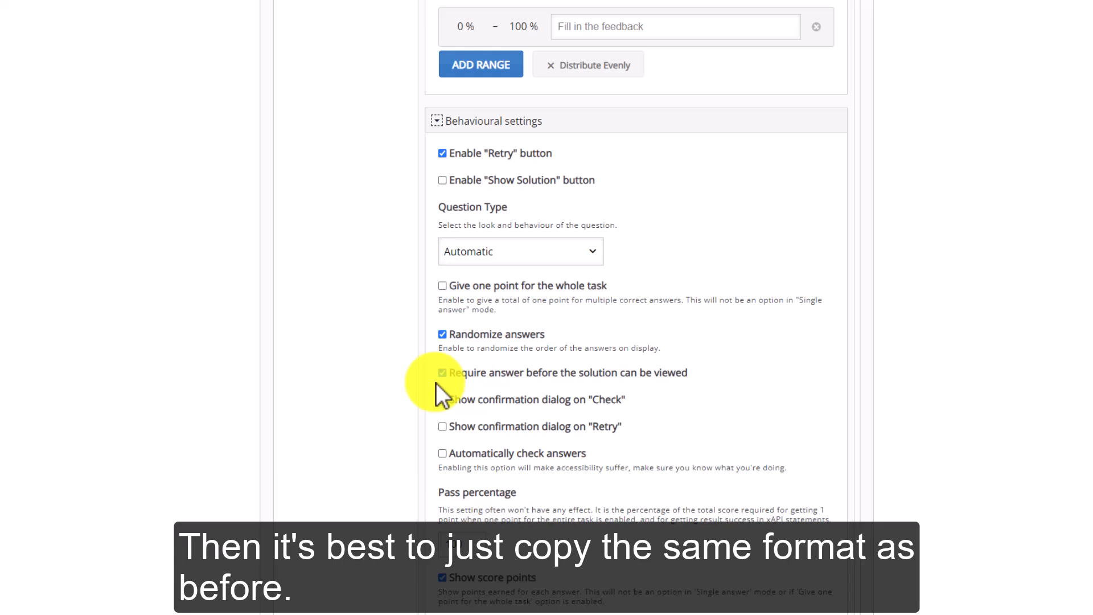
Copy the first multiple-choice question and paste it into a newly added second question of the quiz
scroll(436, 383, "up", 3)
scroll(399, 387, "up", 12)
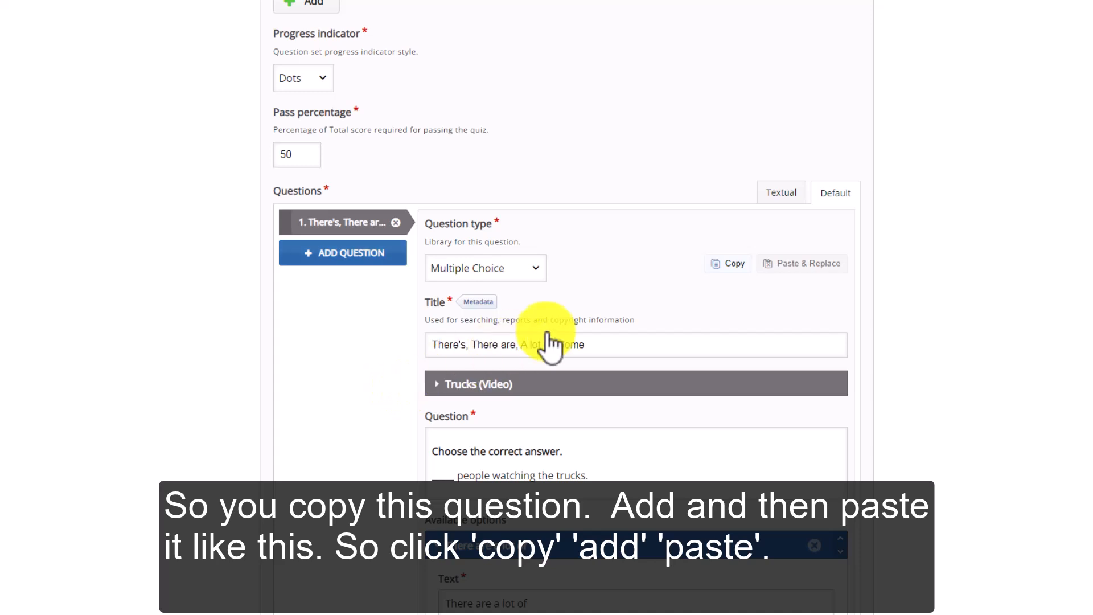
left_click(729, 264)
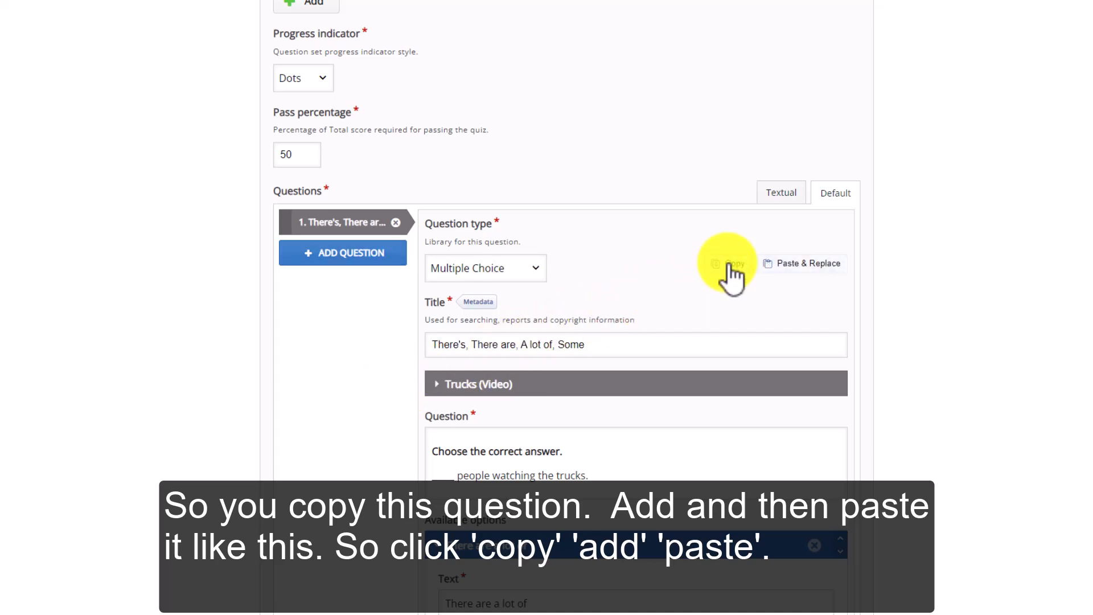
left_click(366, 259)
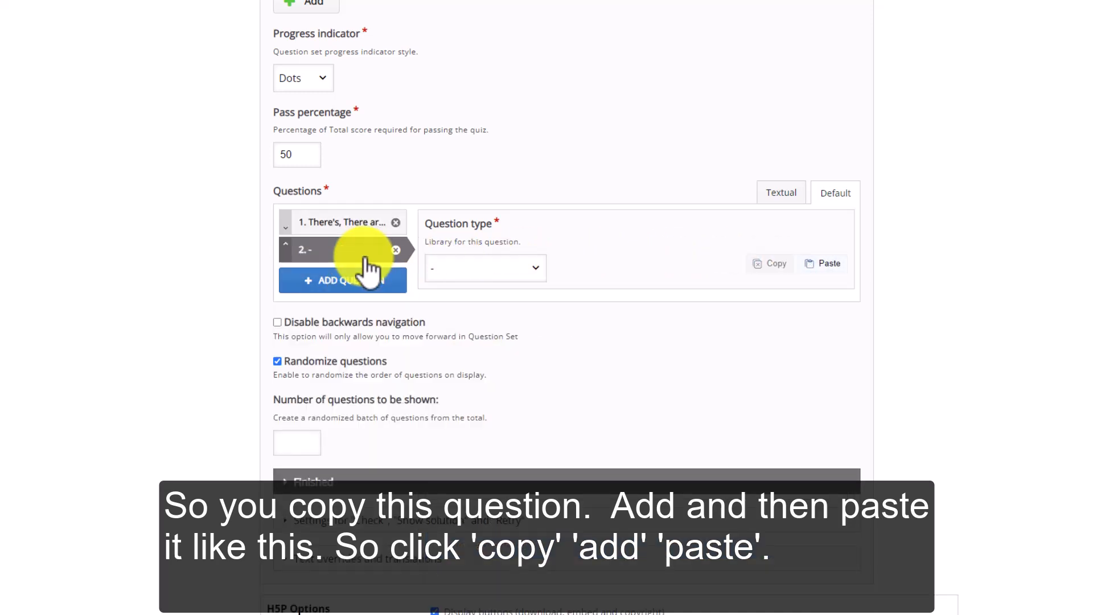
left_click(821, 267)
scroll(821, 268, "down", 2)
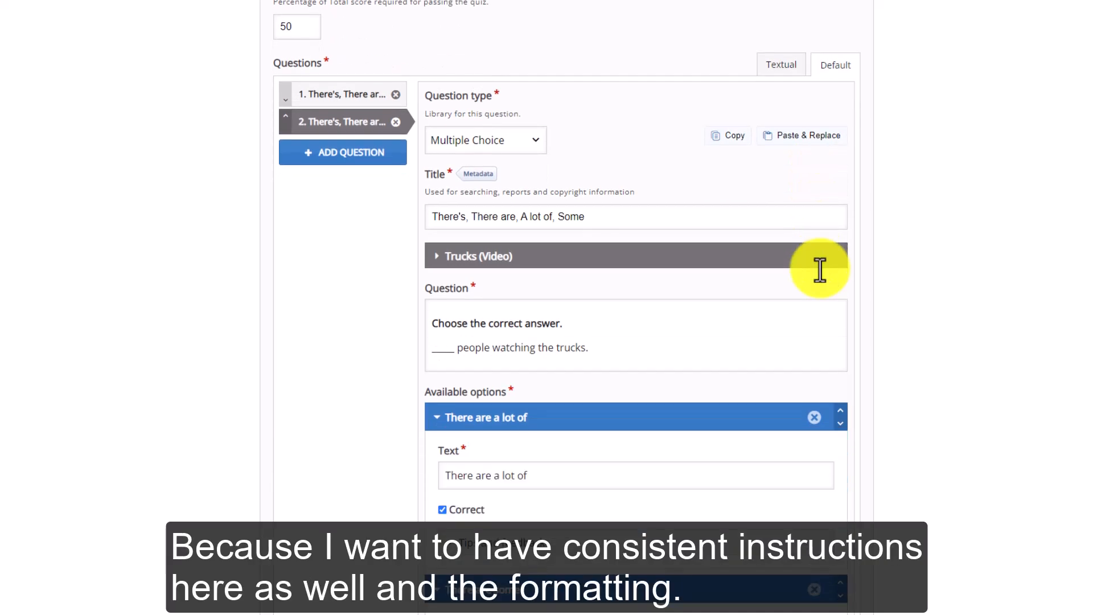
Replace the second question's sentence with "_____ a blue truck and a red truck." copied from questions.txt, keeping the bold instruction line
left_click(540, 326)
triple_click(495, 341)
left_click(578, 358)
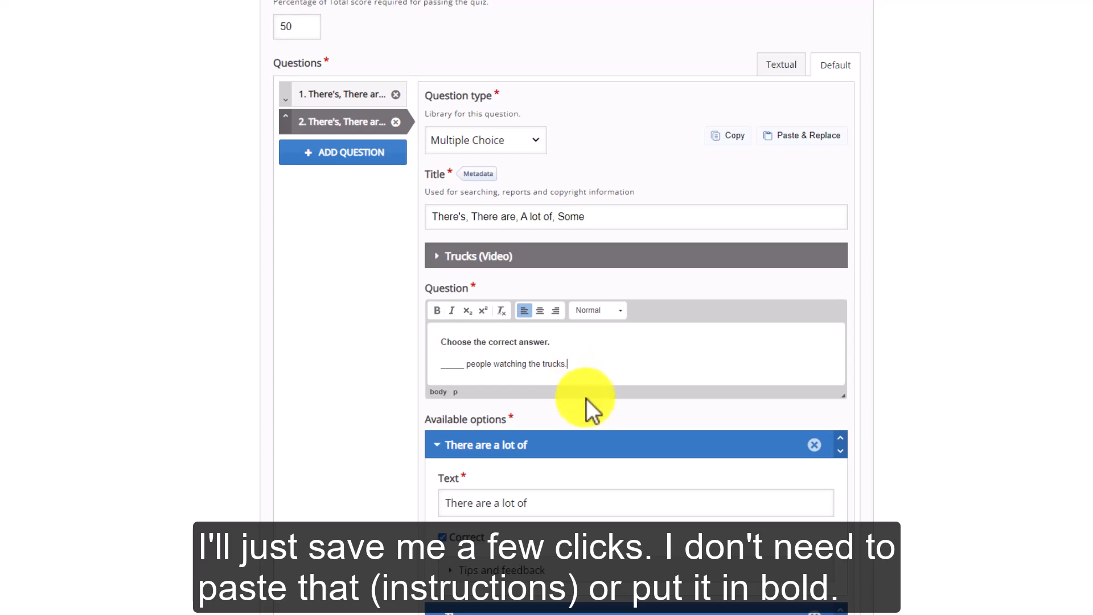
left_click(633, 614)
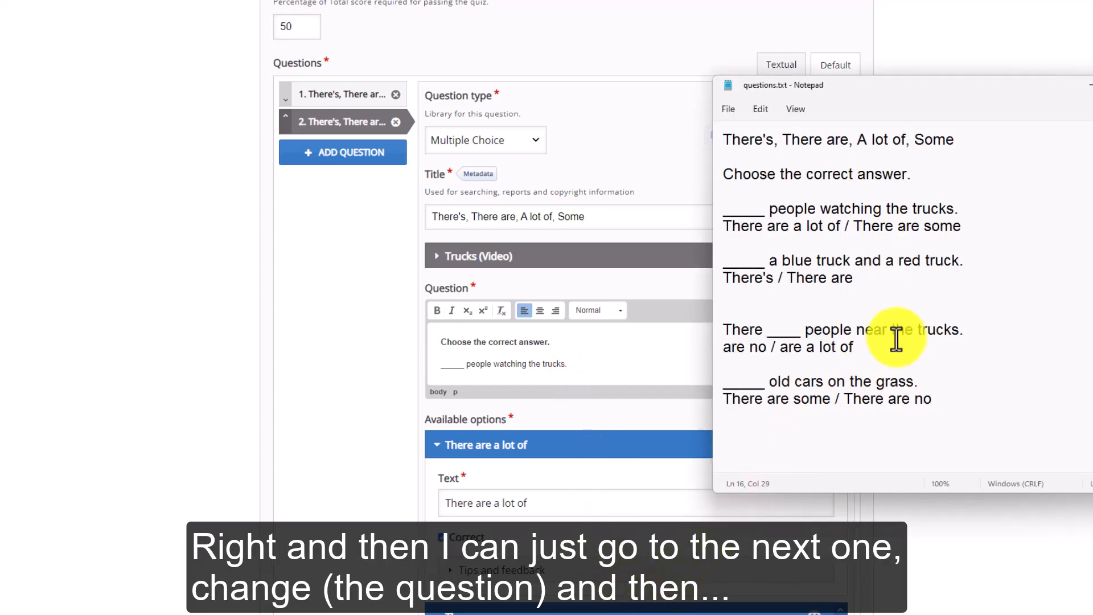
left_click_drag(968, 260, 731, 261)
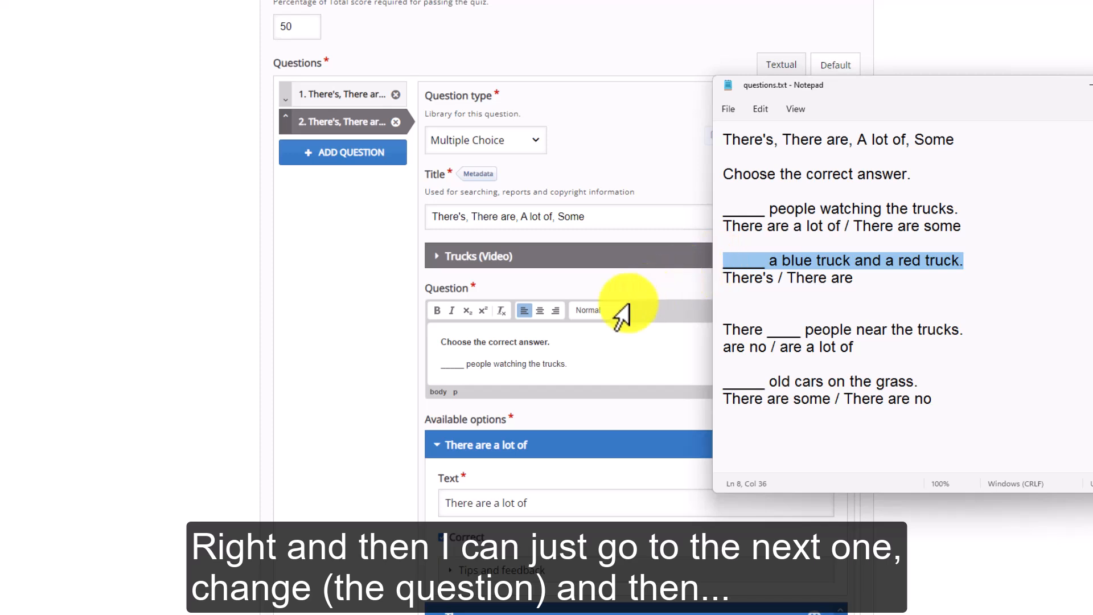
left_click(499, 369)
key("ctrl+v")
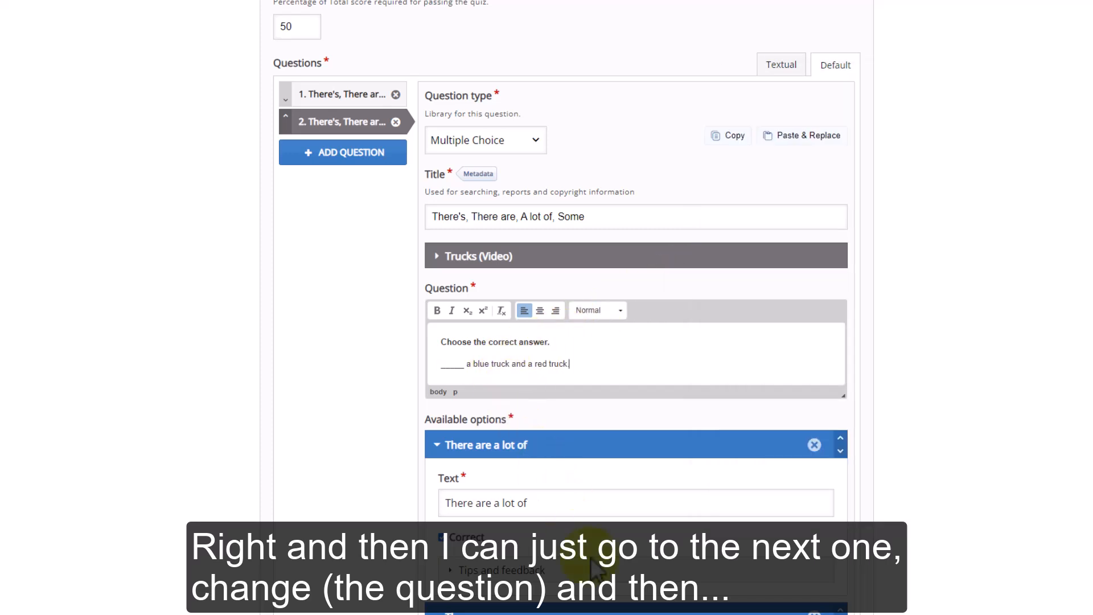
Copy the answer option "There's" from questions.txt and go to the second question's available options
left_click(634, 612)
left_click_drag(777, 279, 708, 280)
scroll(569, 364, "down", 2)
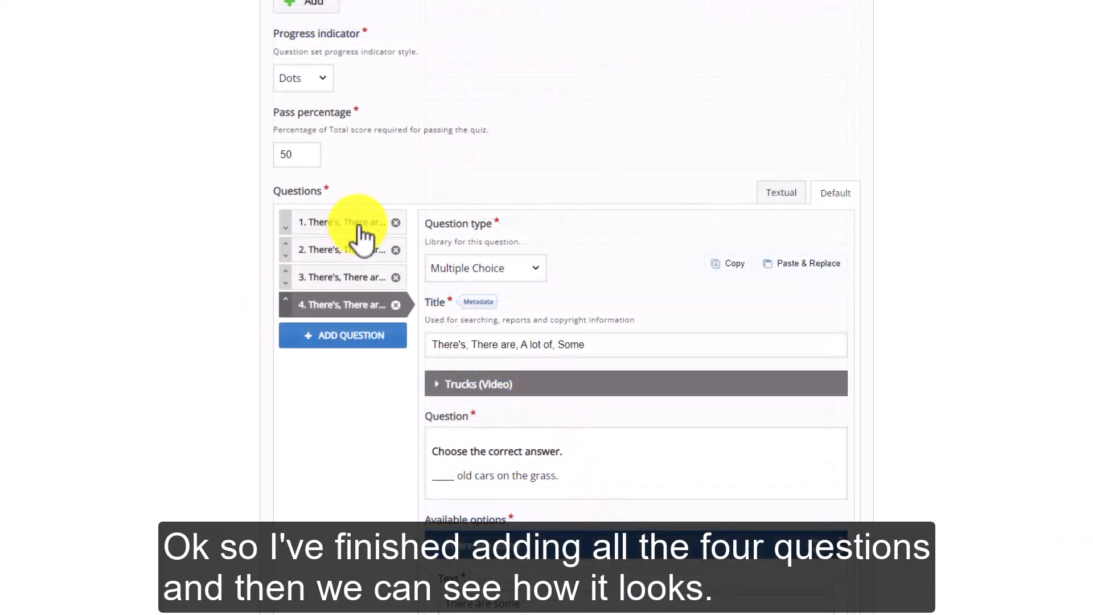
Look through each of the four questions in the question list and save the quiz
left_click(361, 228)
left_click(361, 251)
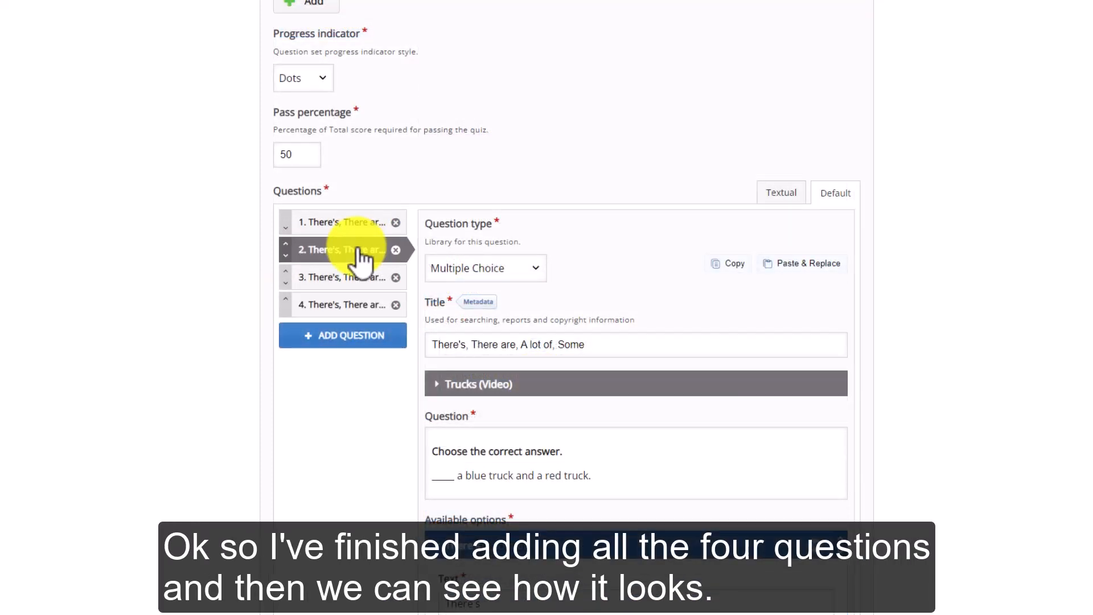
left_click(356, 279)
left_click(353, 305)
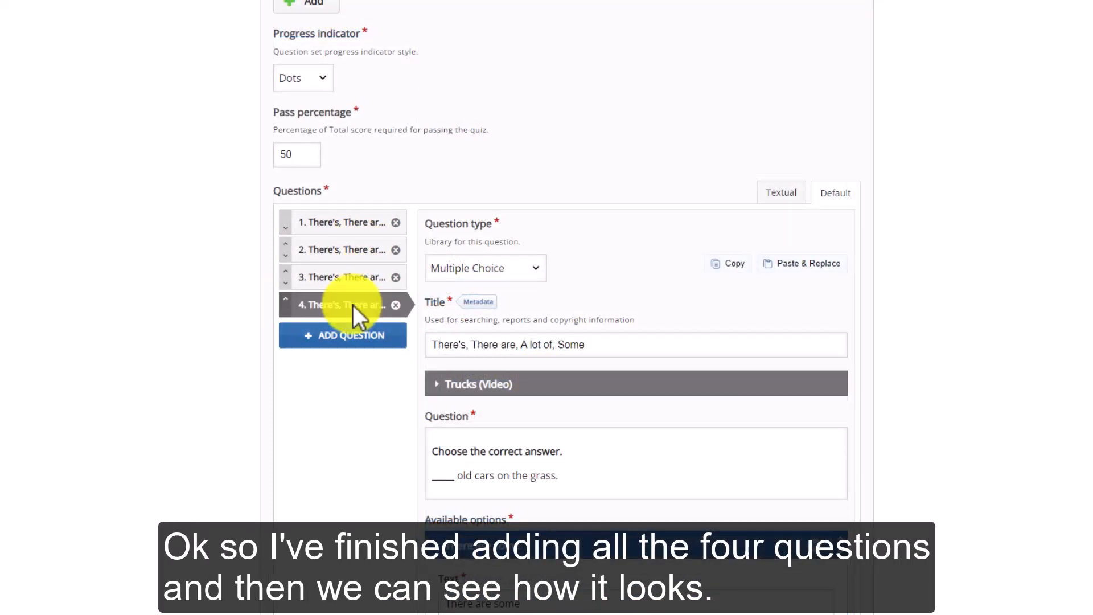
scroll(351, 305, "down", 10)
scroll(284, 312, "down", 8)
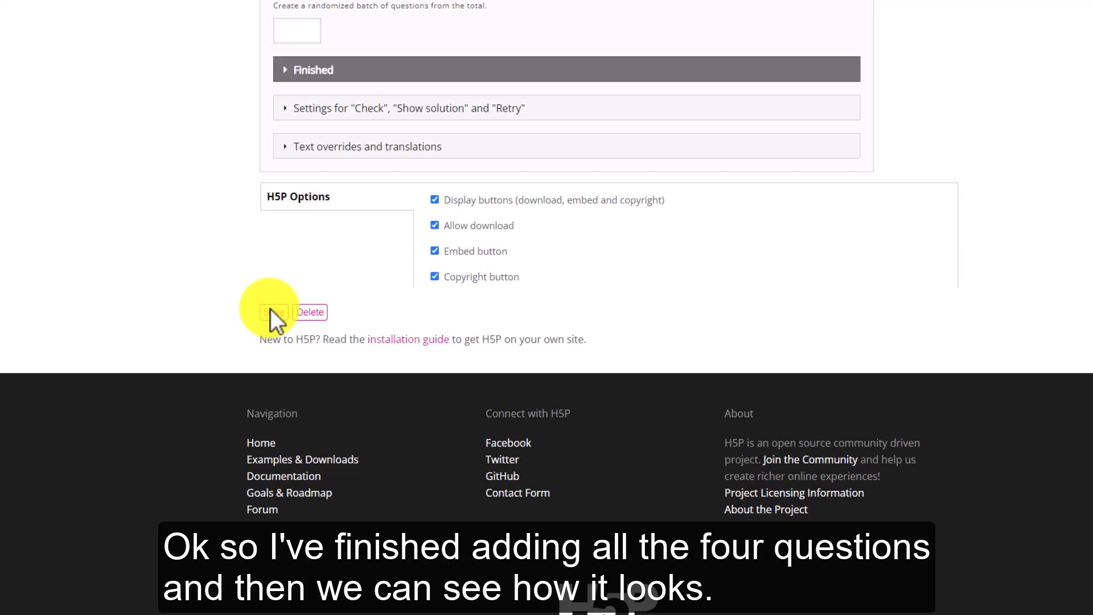
left_click(271, 311)
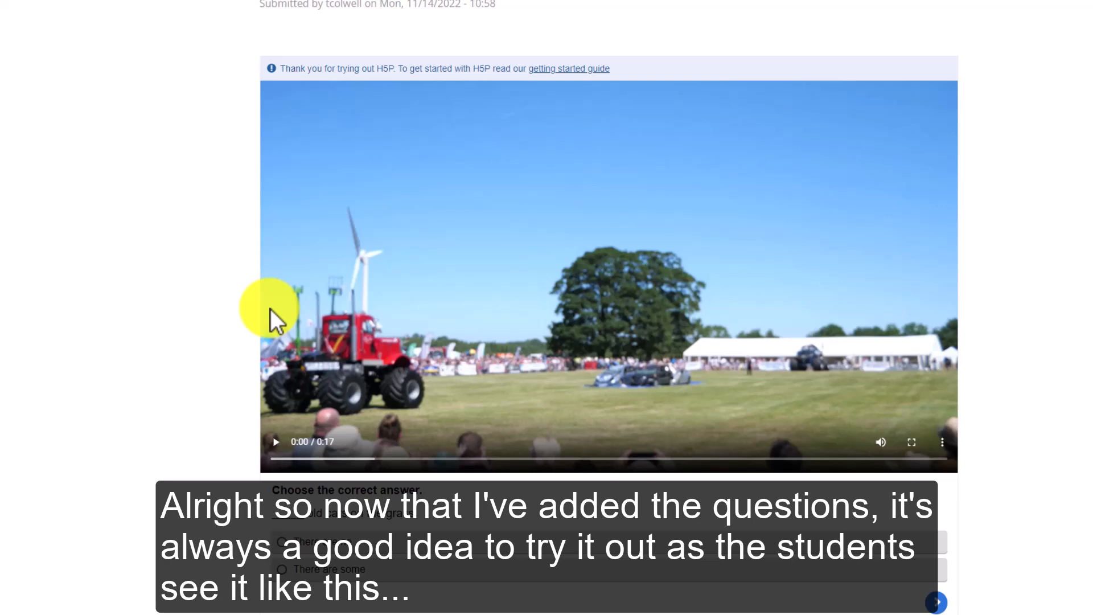
Test the saved quiz, answering "There are some" for the old cars and "There are a lot of" for the people watching the trucks
scroll(271, 309, "down", 1)
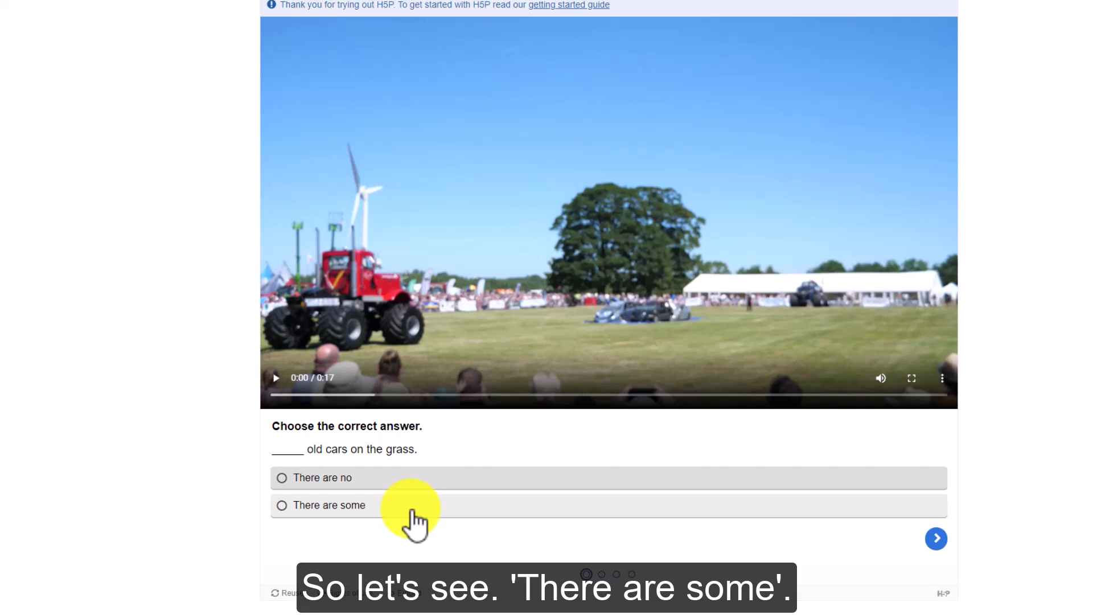
left_click(411, 509)
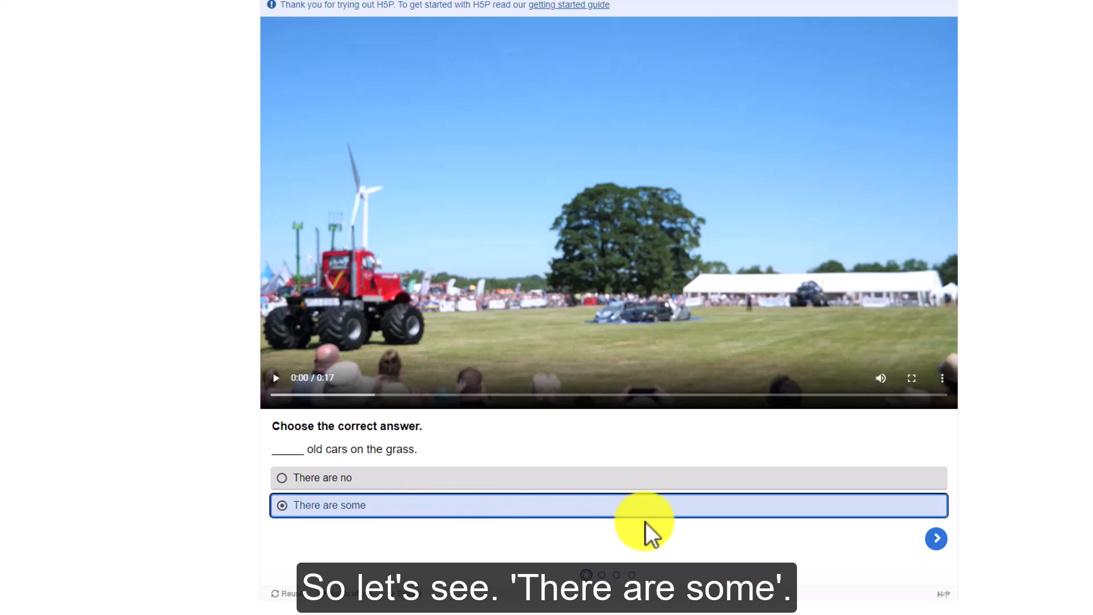
left_click(936, 538)
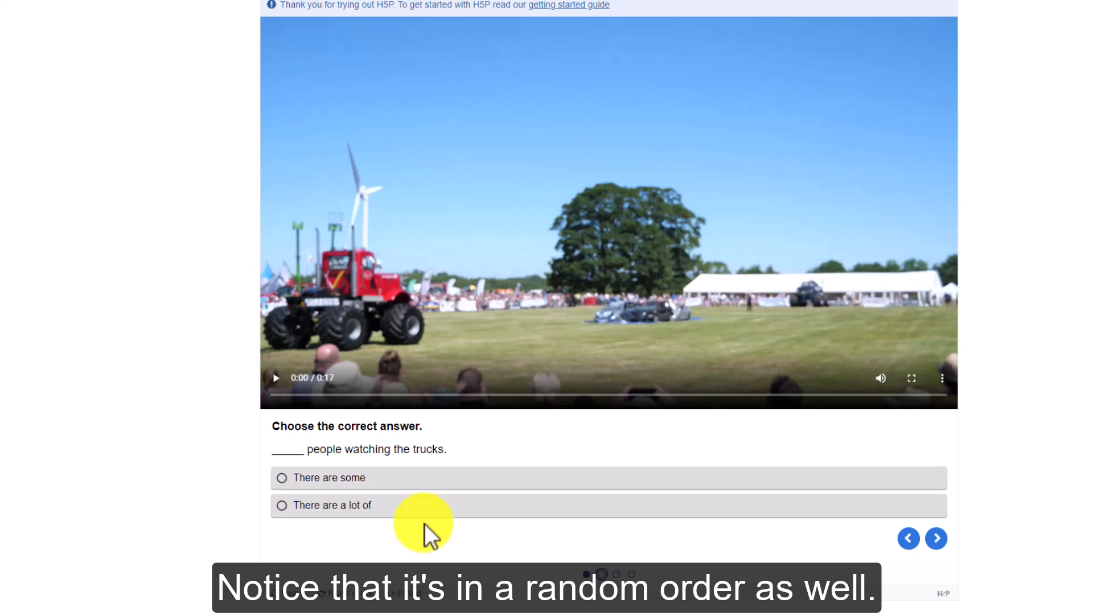
left_click(447, 487)
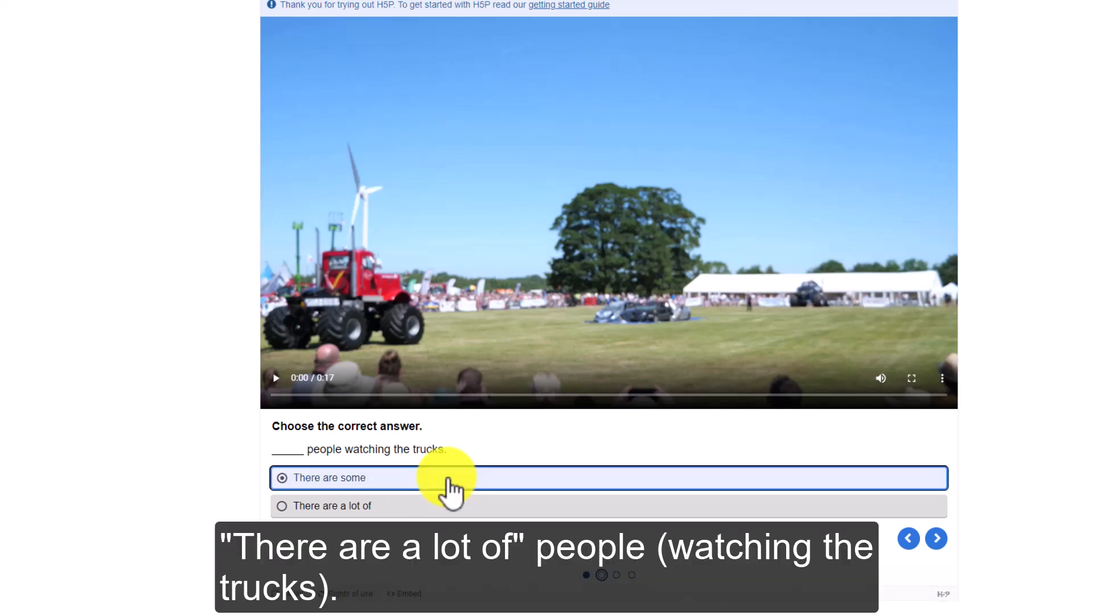
left_click(487, 514)
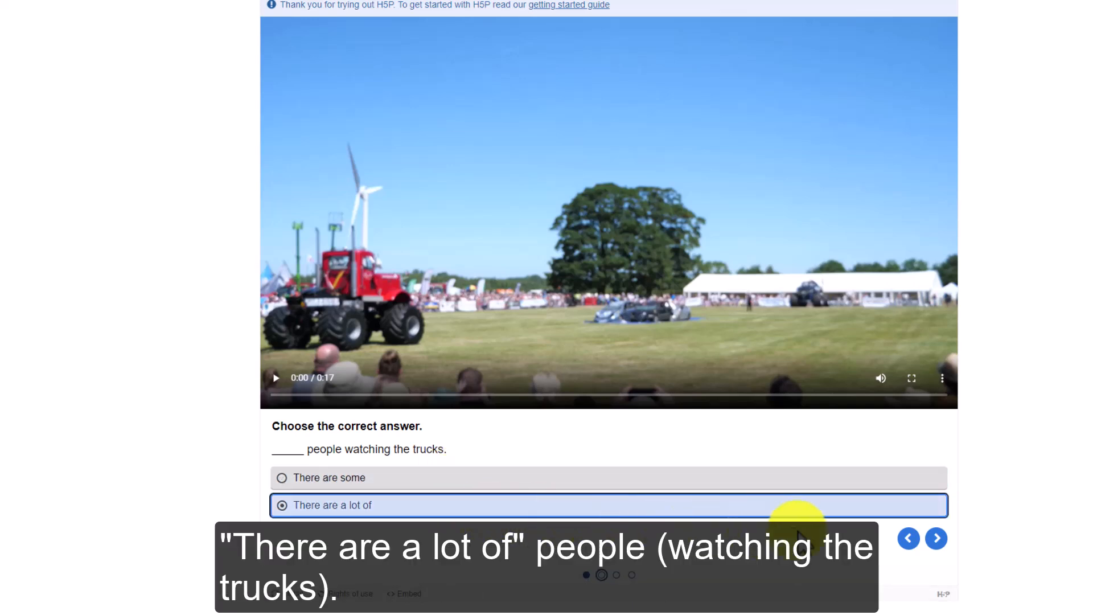
left_click(936, 538)
Answer "There's" for the blue and red truck and "are no" for people near the trucks, and finish the attempt
left_click(457, 481)
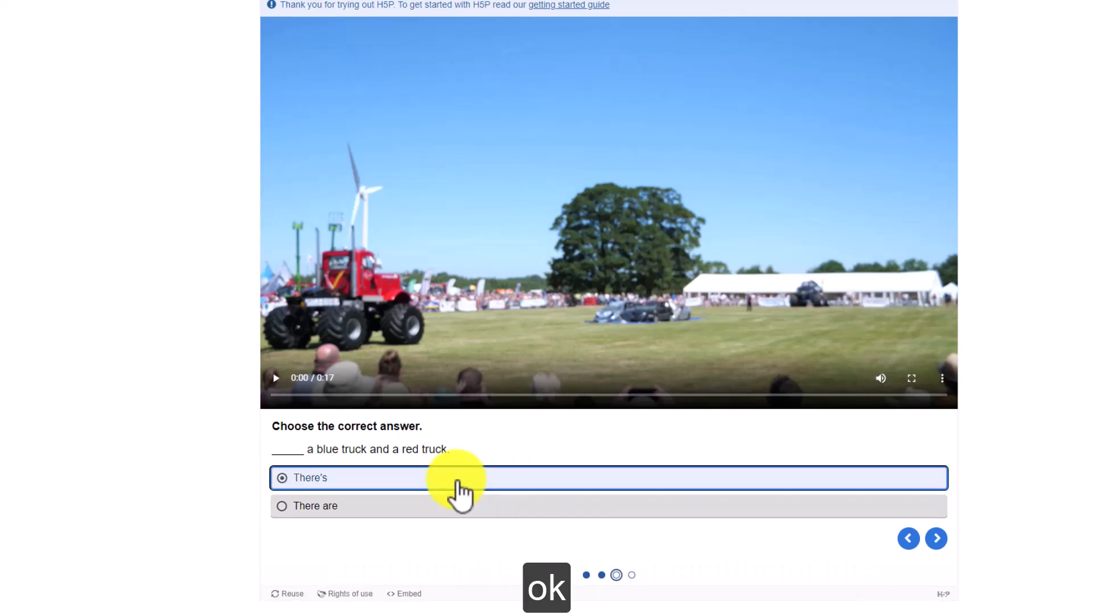
left_click(936, 538)
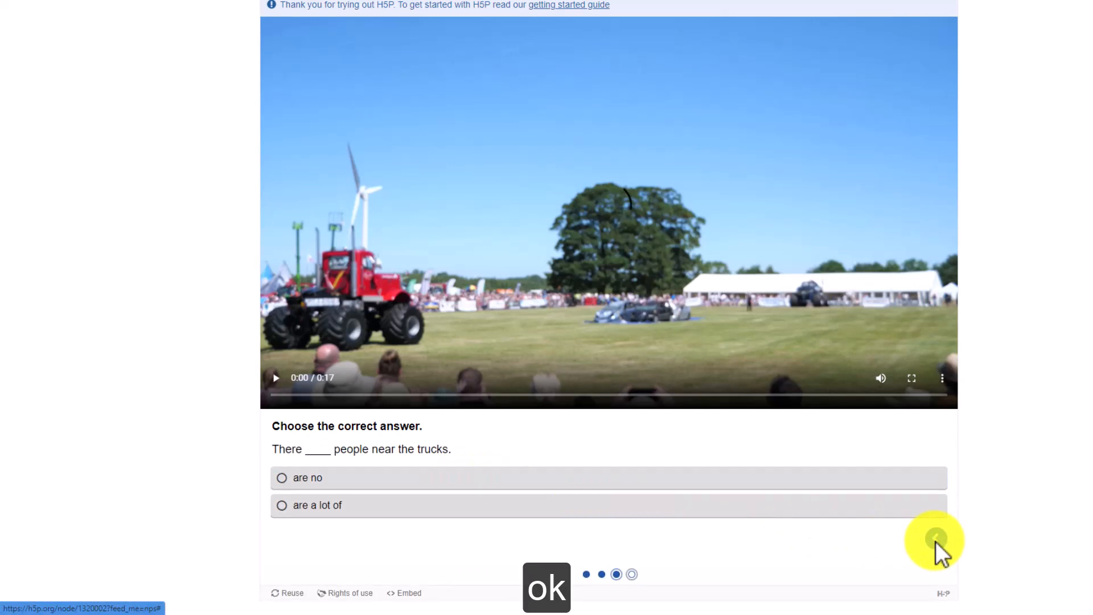
left_click(502, 479)
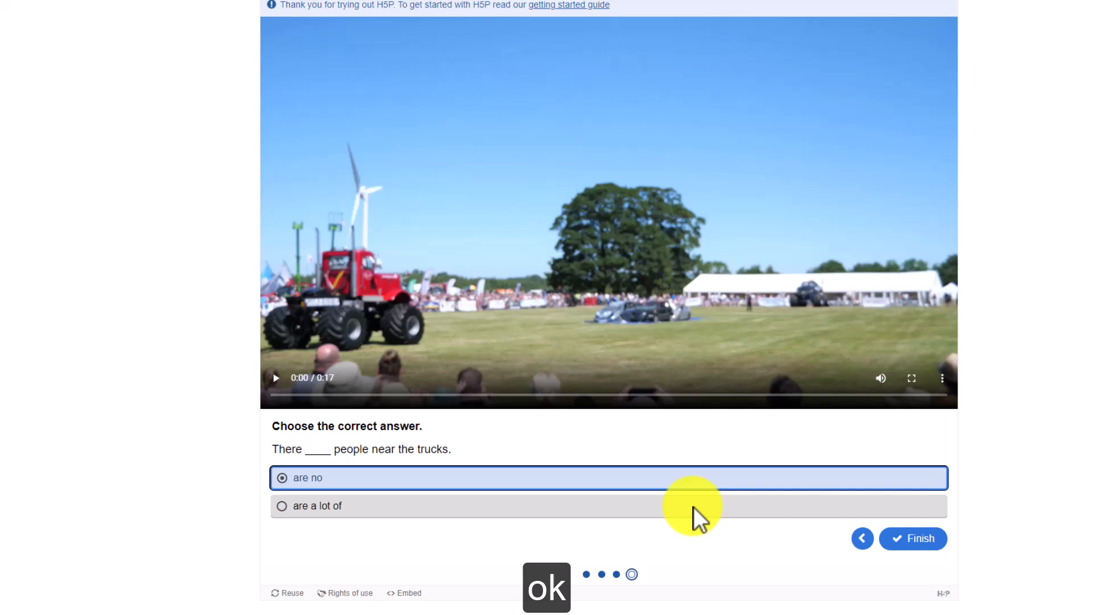
left_click(910, 538)
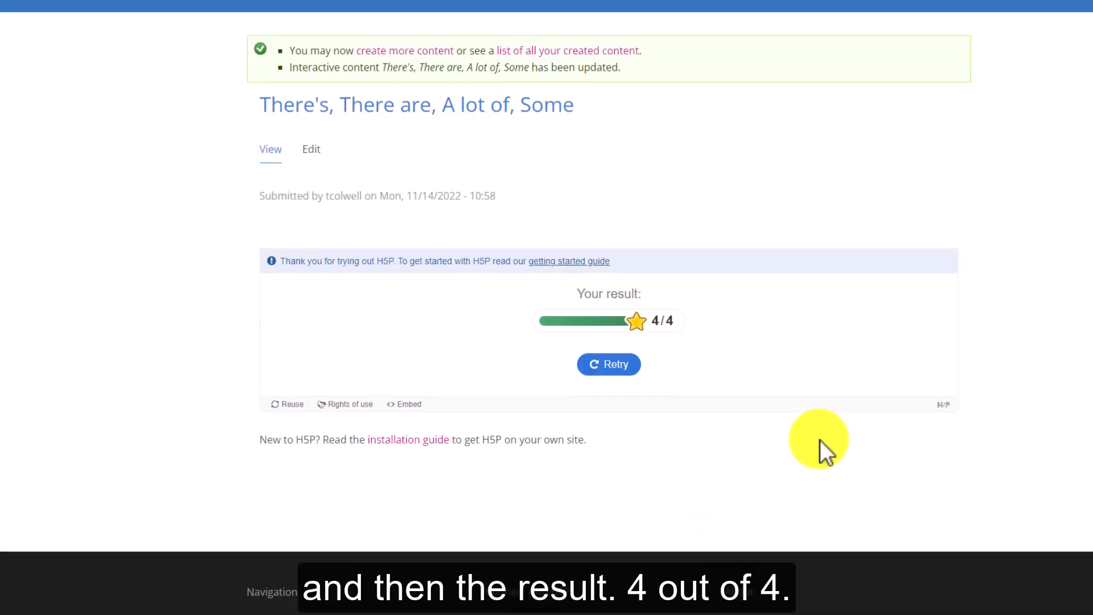
scroll(819, 439, "up", 2)
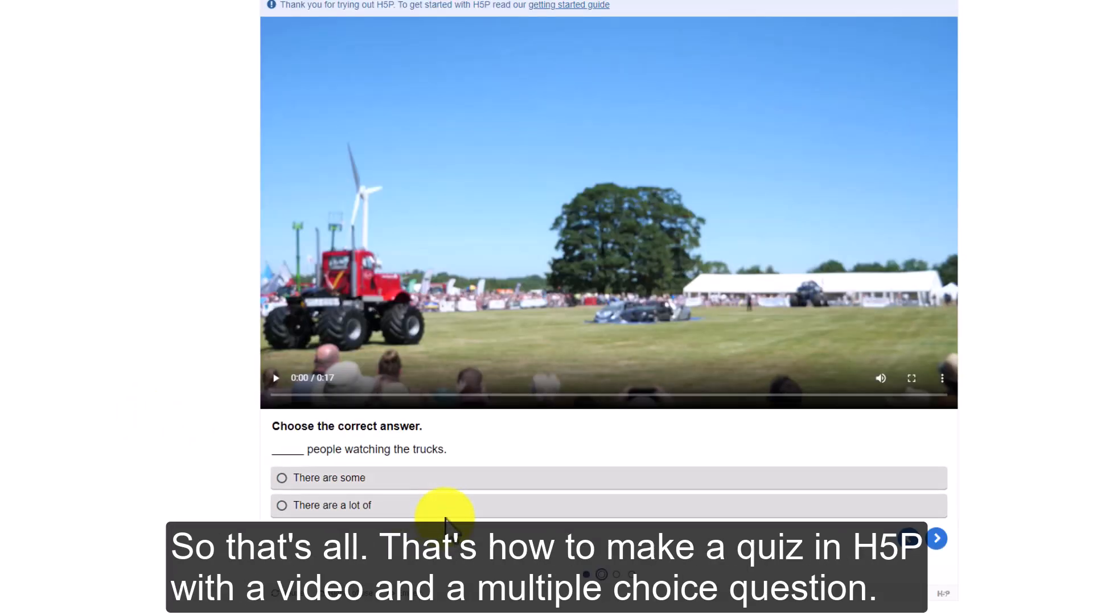
Choose "There are some" for the sentence about people watching the trucks
left_click(447, 477)
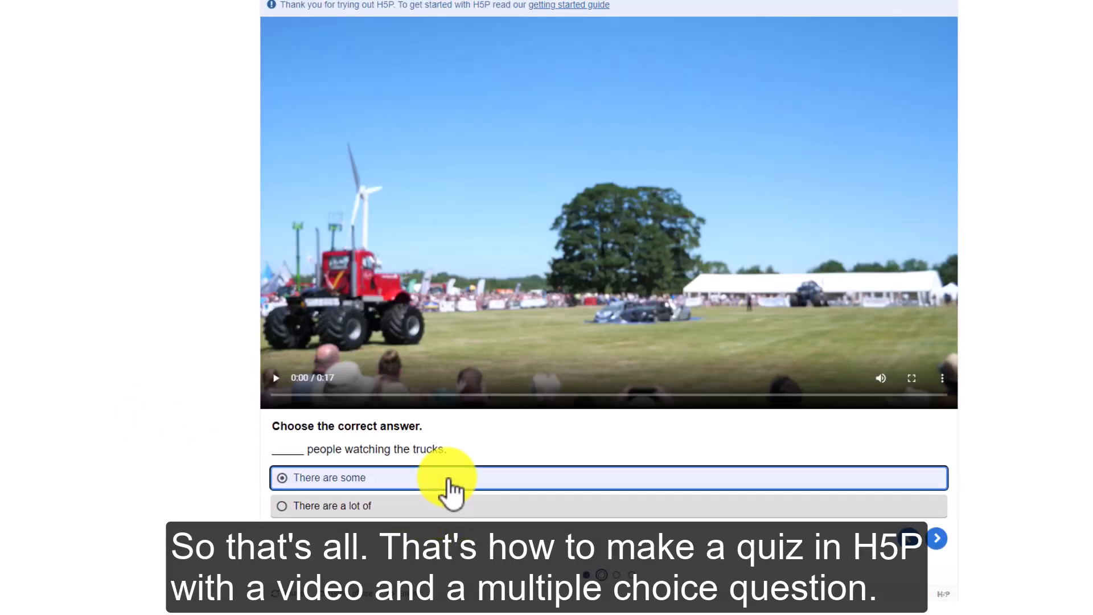